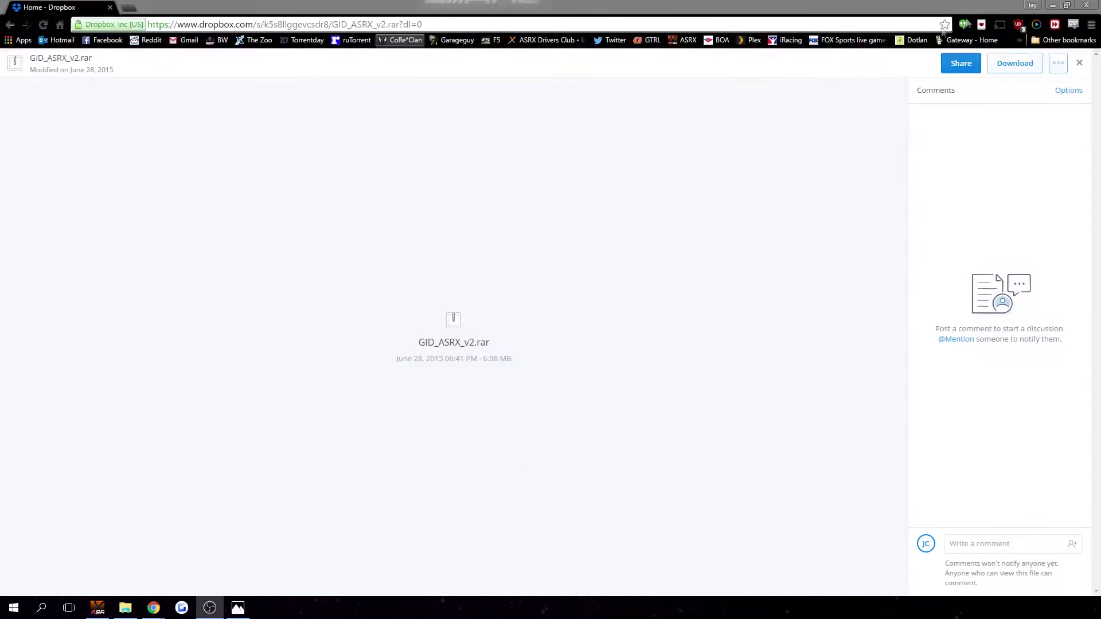
- Download GID_ASRX_v2.rar from Dropbox and open the downloaded archive
left_click_drag(396, 350, 507, 346)
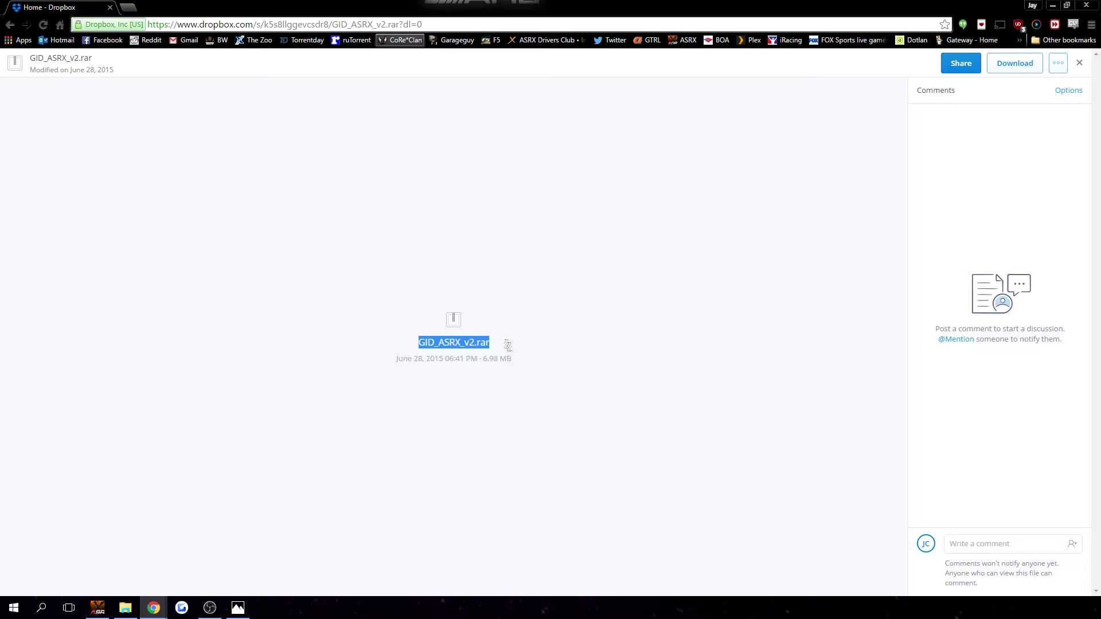
left_click(542, 333)
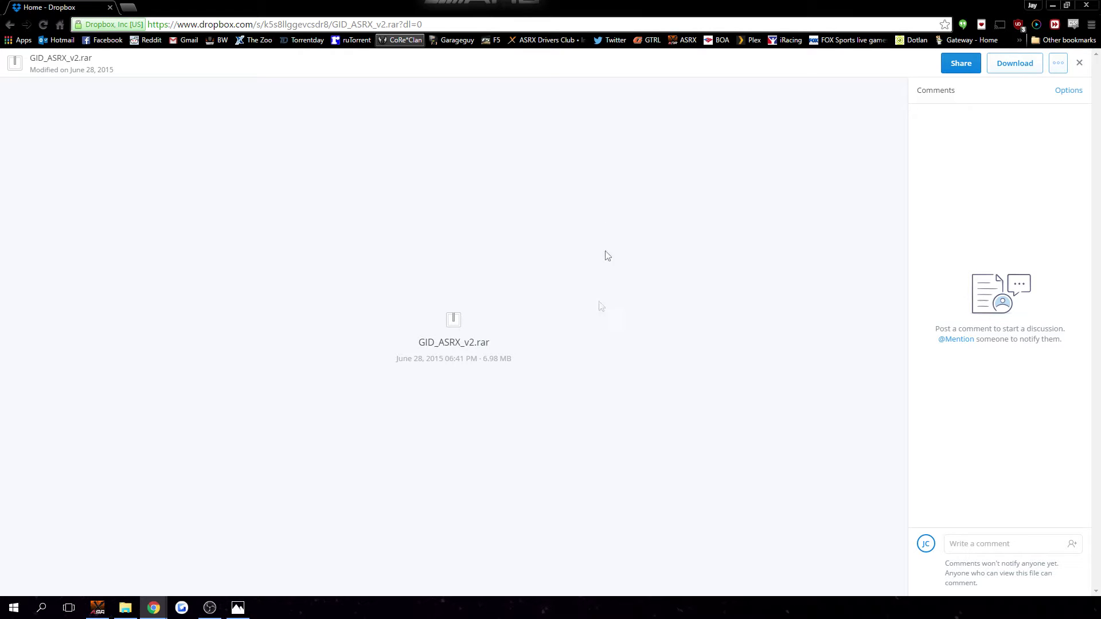
left_click(1018, 67)
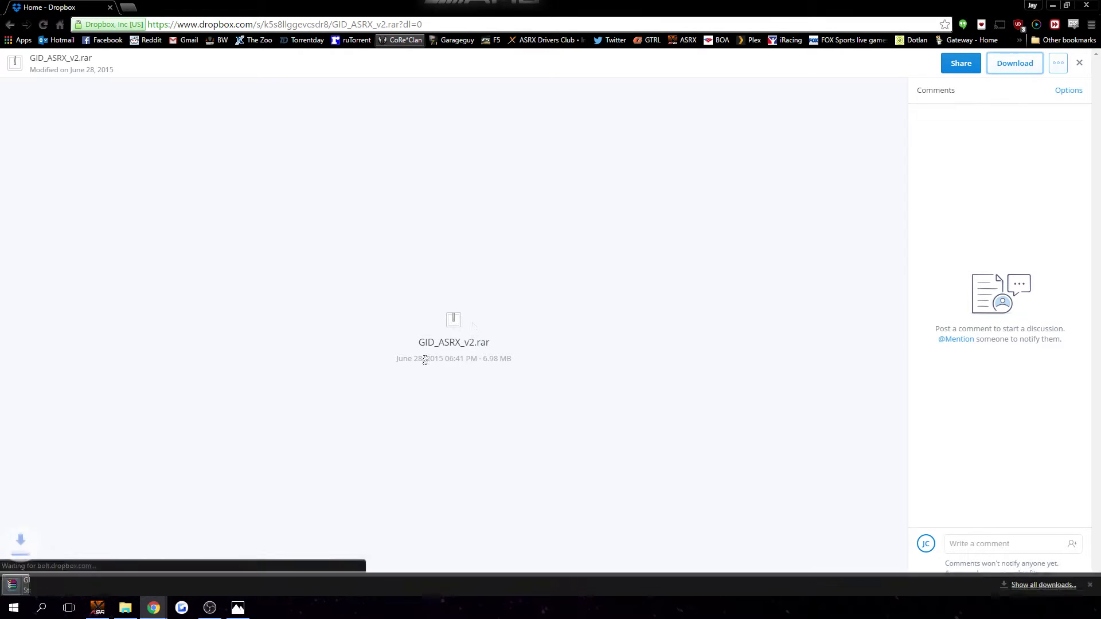
left_click(48, 582)
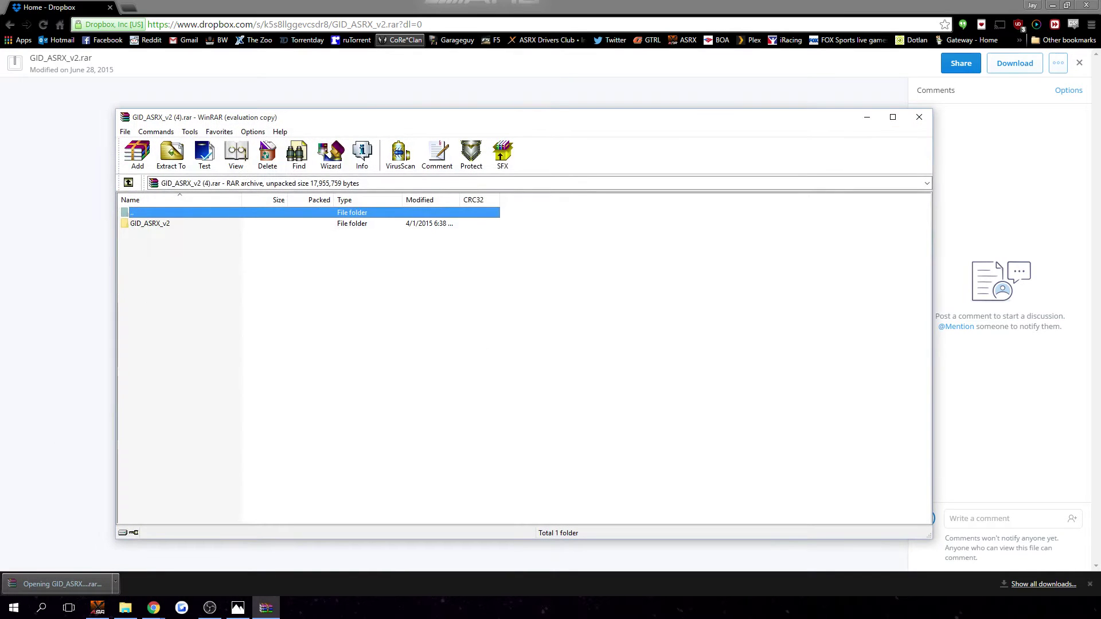
- Choose C:\ASRX as the archive's extraction destination, but cancel the extraction and close the archive
left_click(587, 336)
left_click(185, 169)
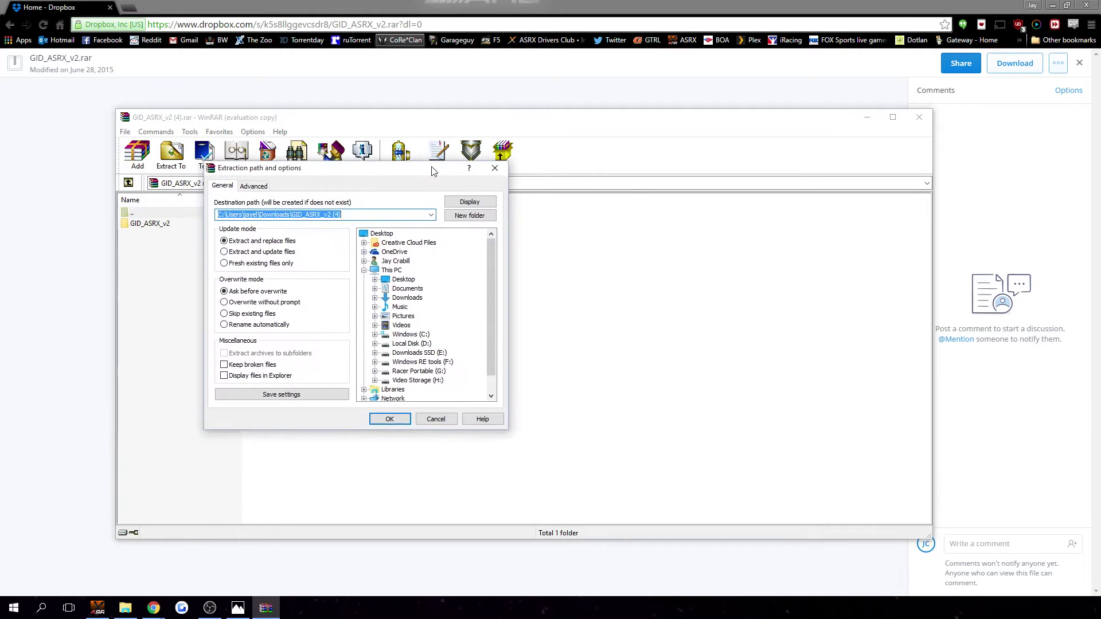
left_click_drag(433, 171, 441, 172)
double_click(418, 336)
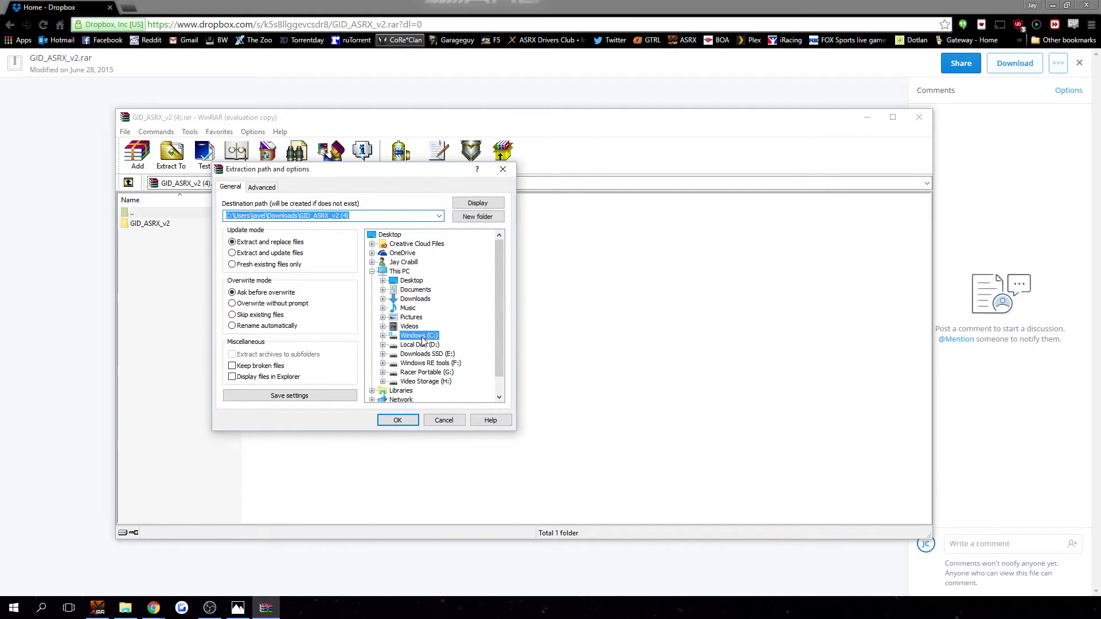
double_click(419, 281)
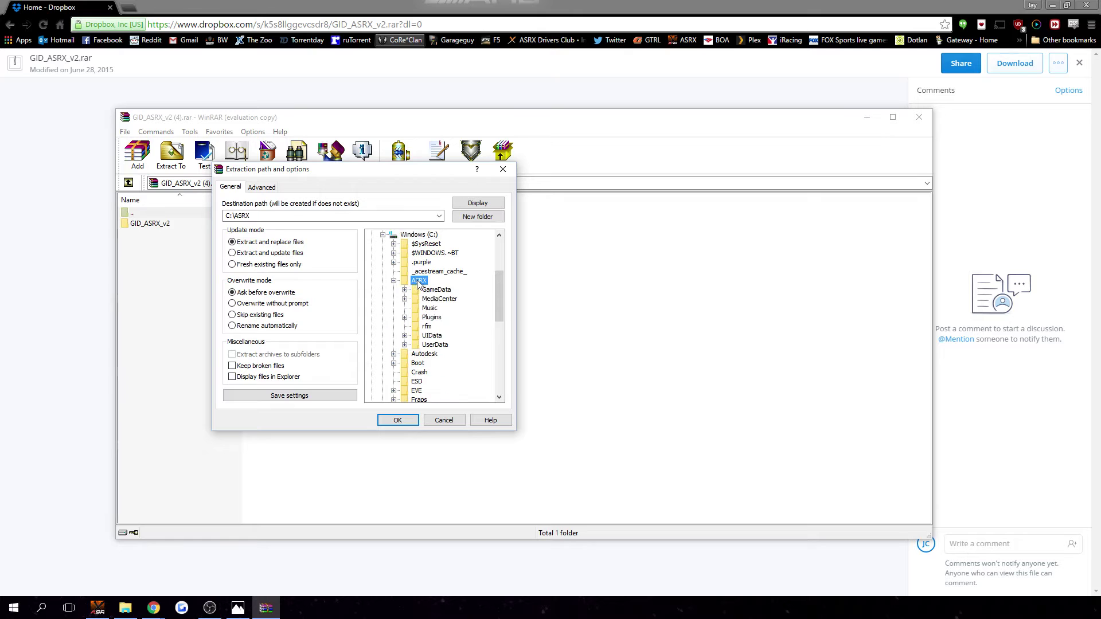
left_click(433, 318)
left_click(421, 282)
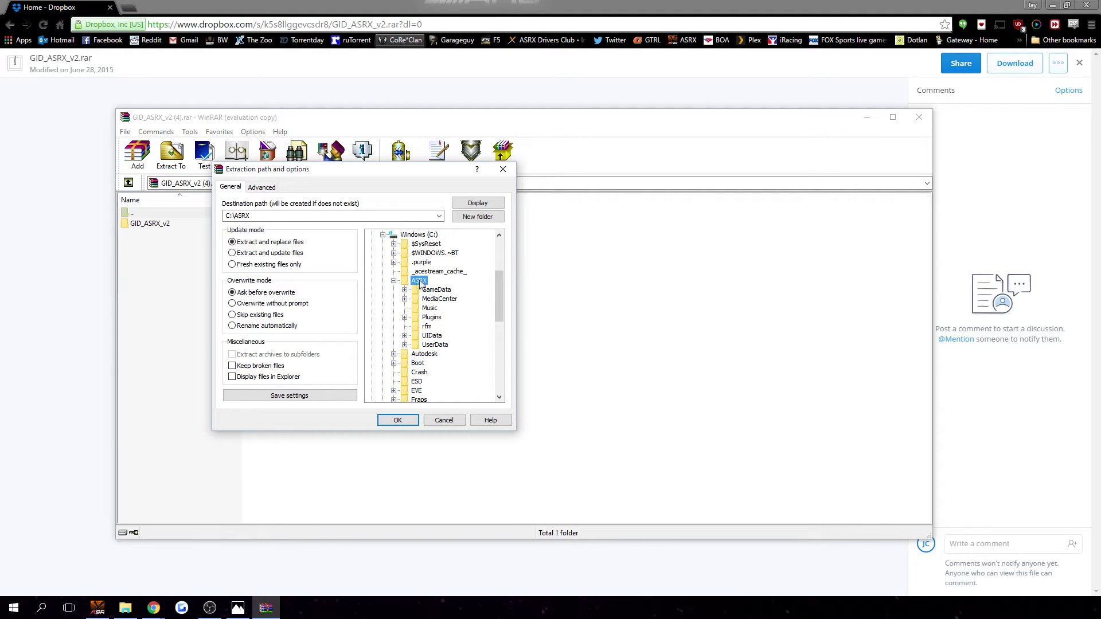
left_click(230, 219)
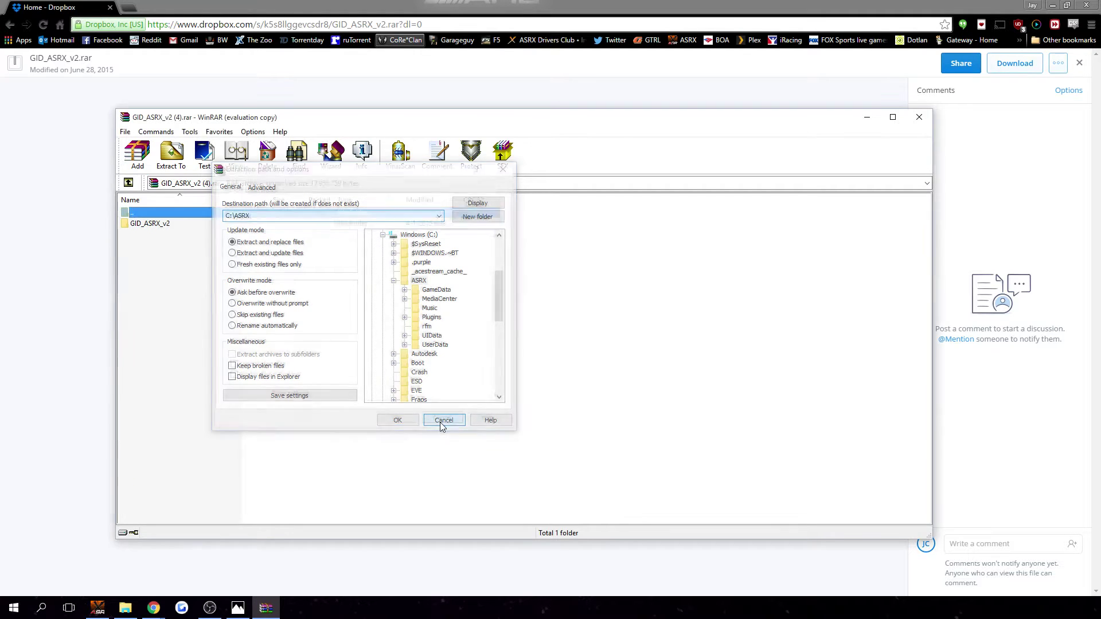
left_click(443, 421)
left_click(918, 120)
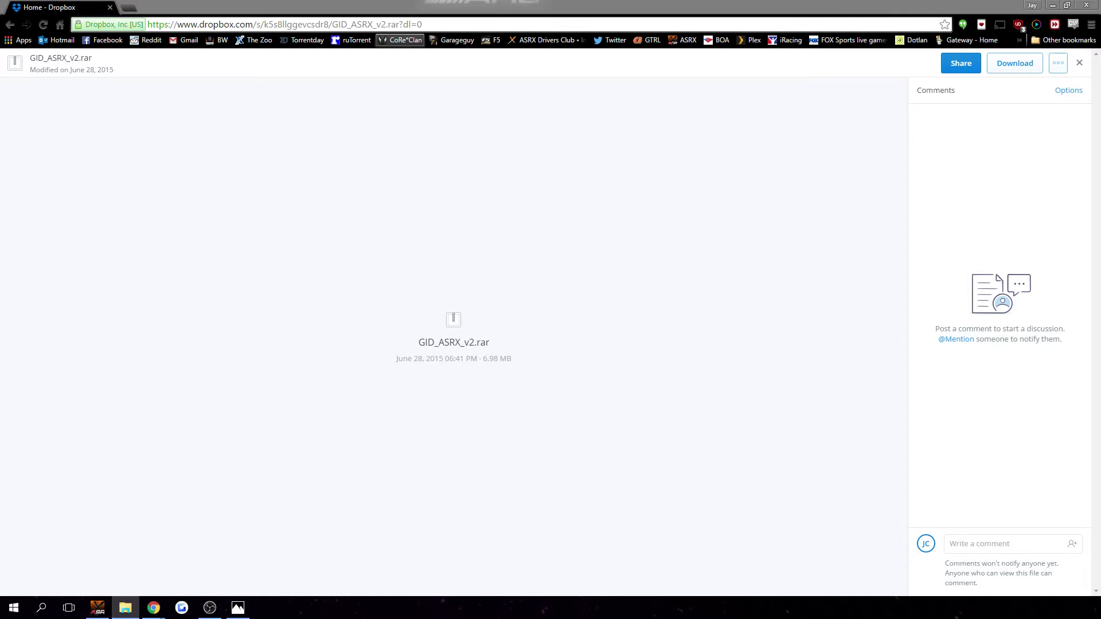
- In File Explorer, open the GID folder inside C:\ASRX\Plugins to inspect the plugin's files
left_click_drag(361, 195, 452, 101)
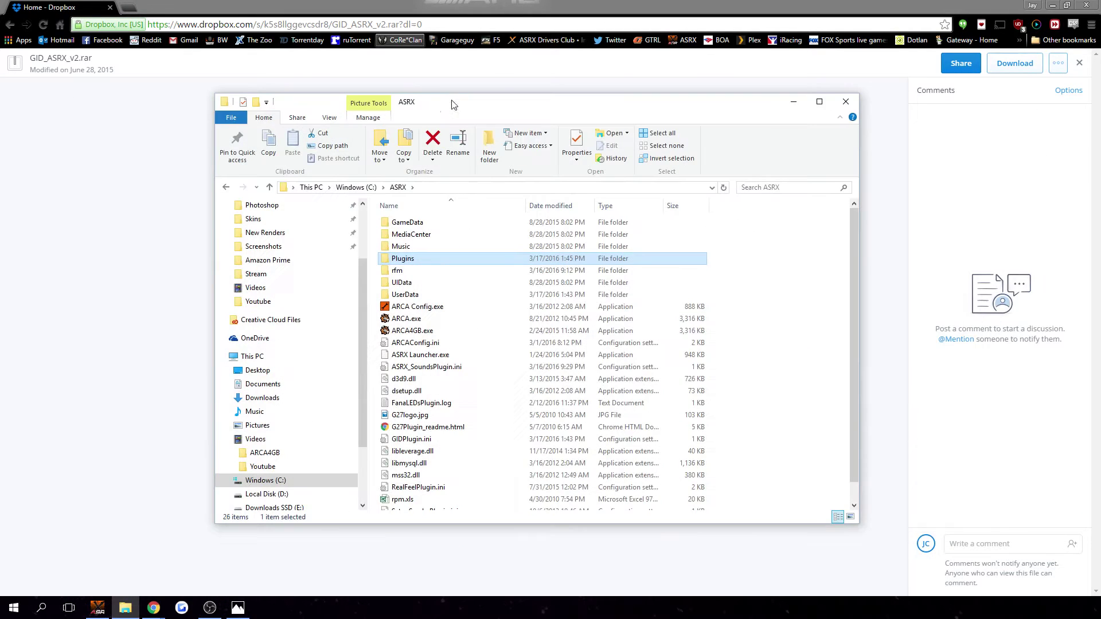
double_click(402, 258)
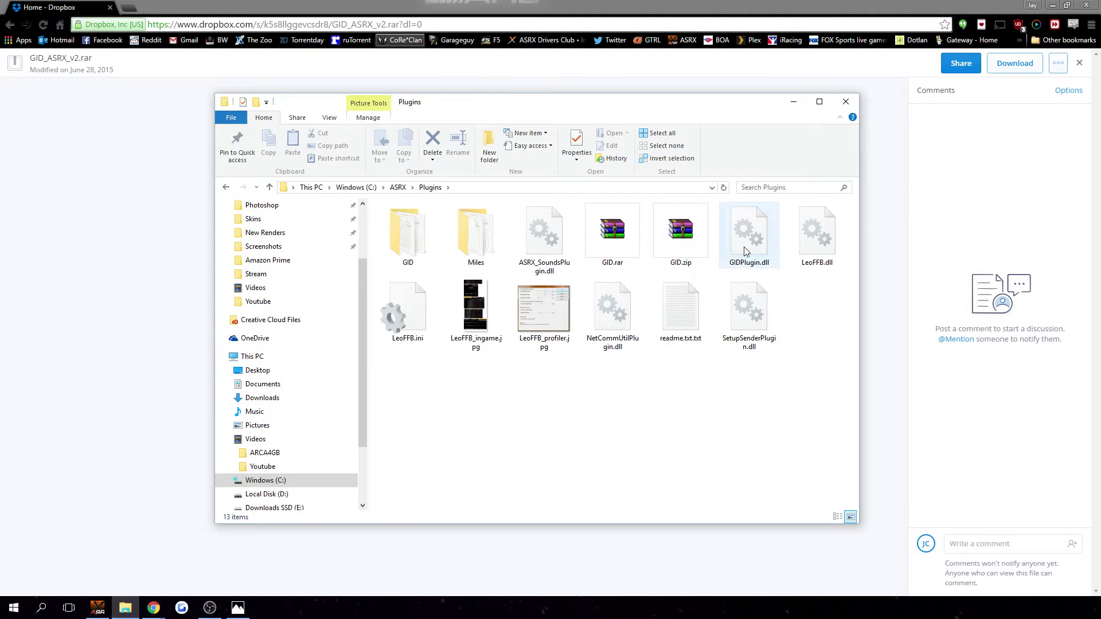
double_click(428, 256)
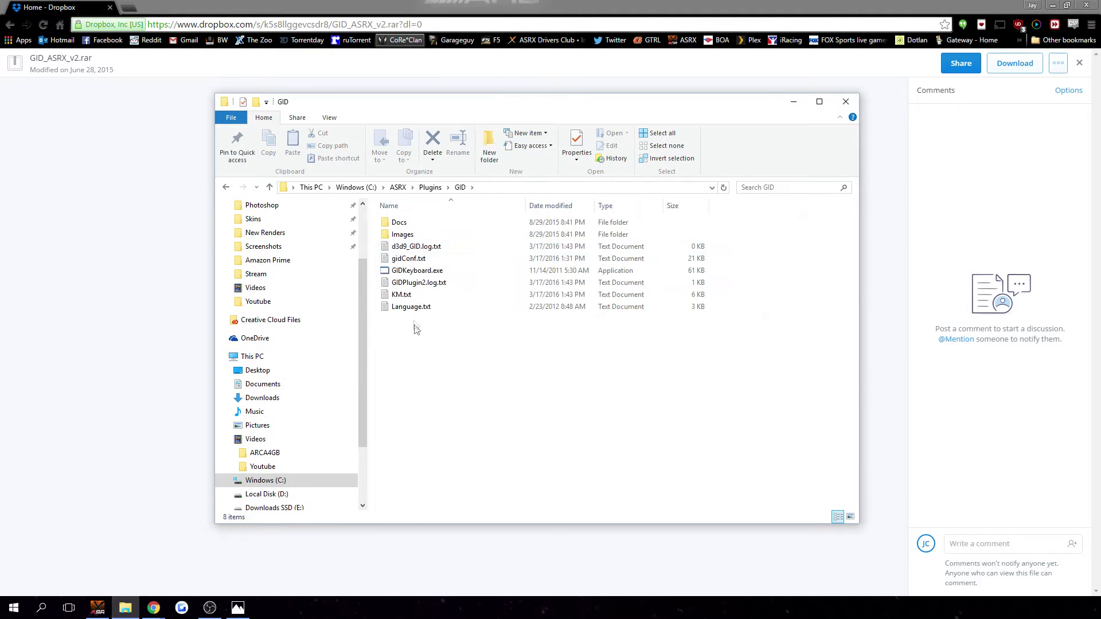
- Open GIDv1_1_ENG.pdf from the Docs folder, look through its Installation and Quick start sections, and close it
double_click(401, 222)
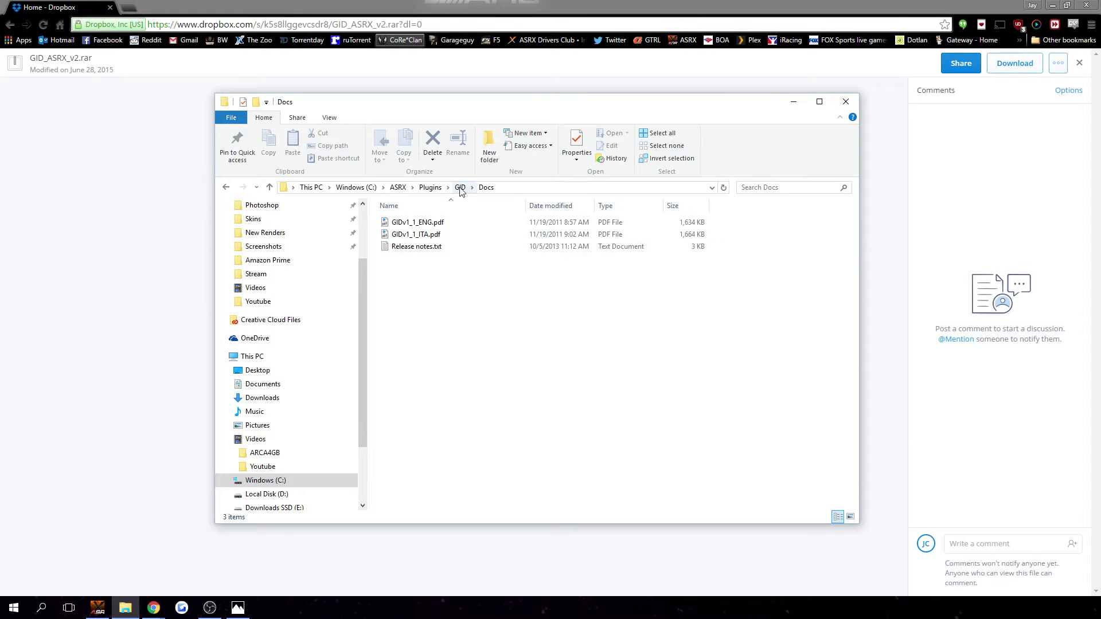
double_click(435, 227)
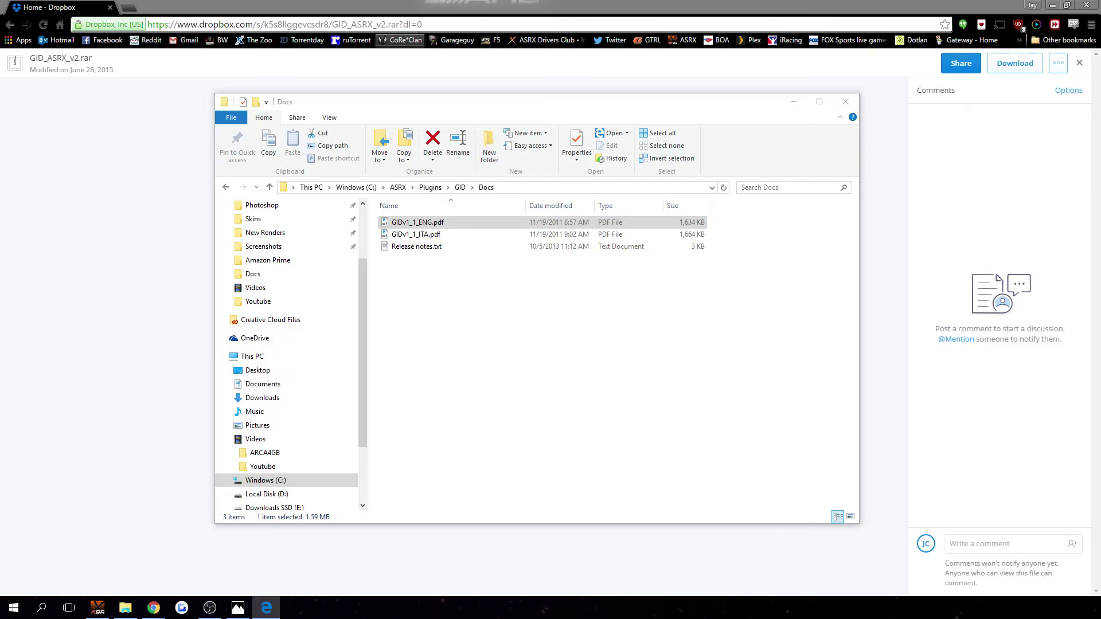
scroll(554, 252, "down", 10)
scroll(554, 246, "down", 10)
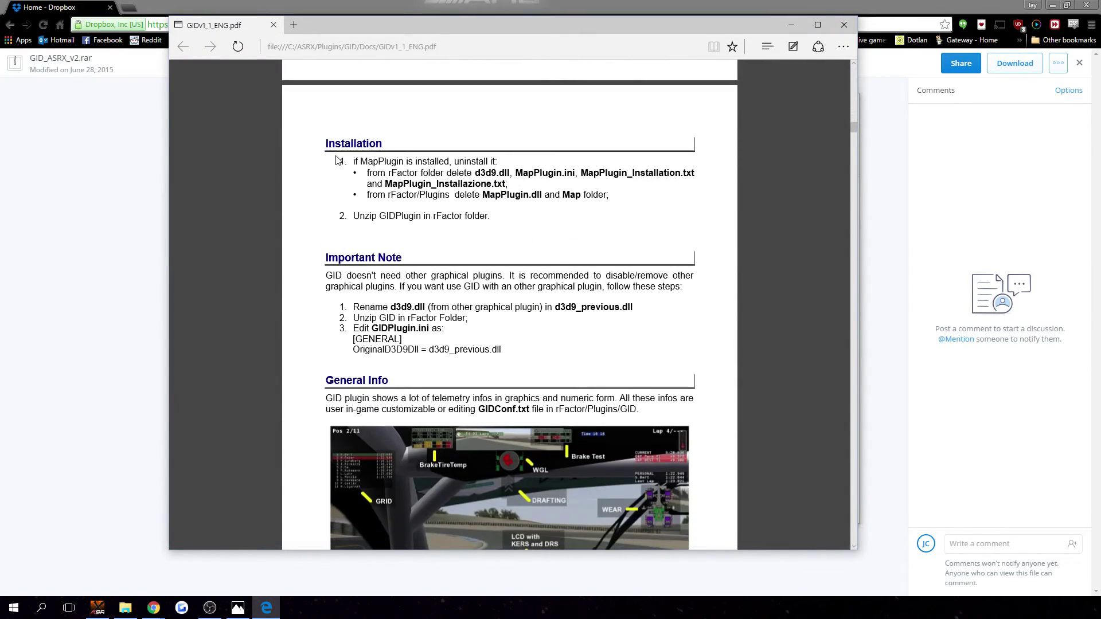
scroll(402, 273, "down", 10)
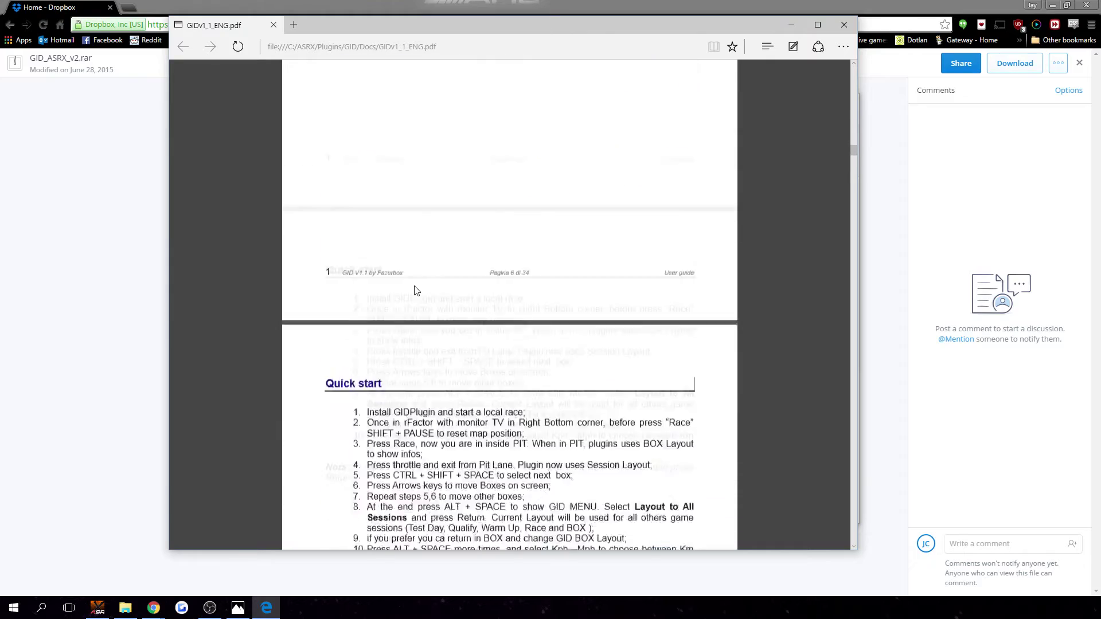
scroll(415, 291, "down", 7)
left_click(844, 25)
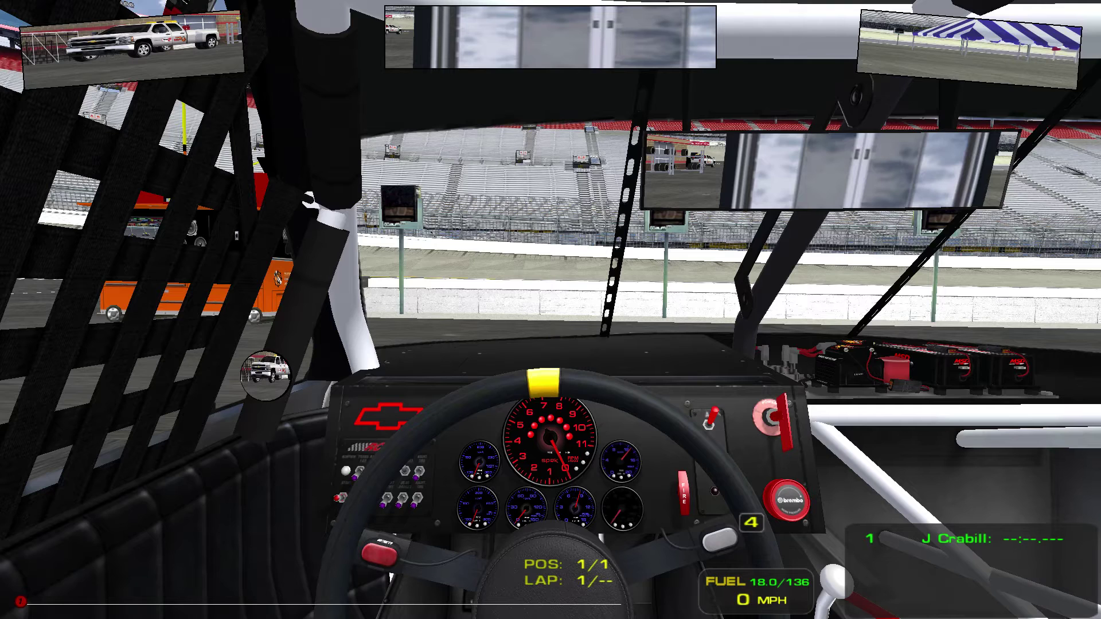
- In the racing simulator, display the track map at its large size and turn on the GID telemetry boxes
key("F1")
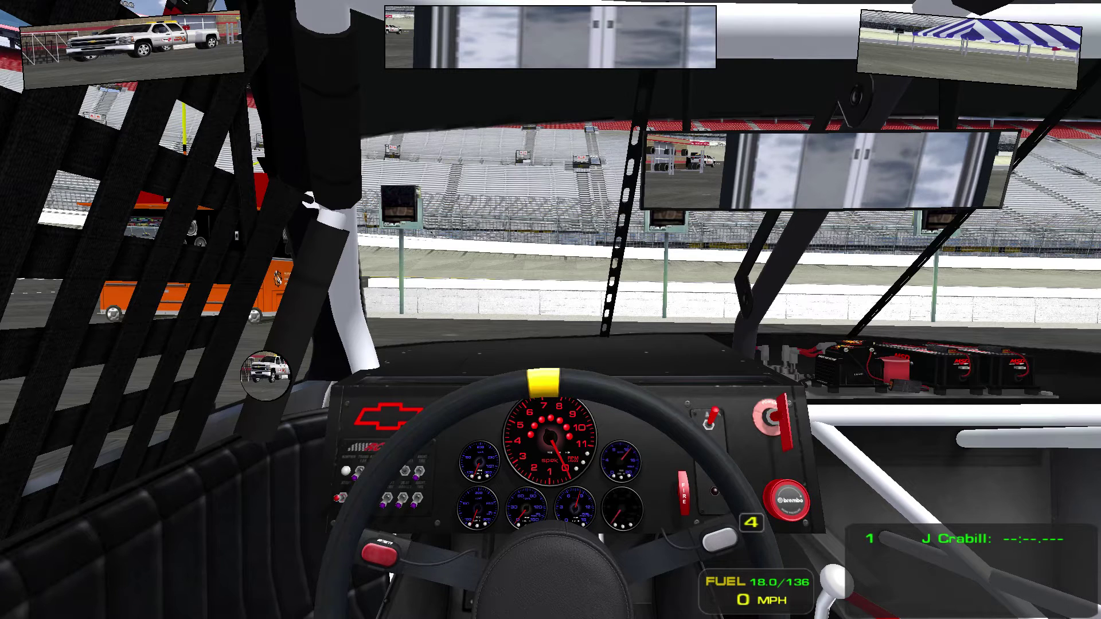
key("ctrl+m")
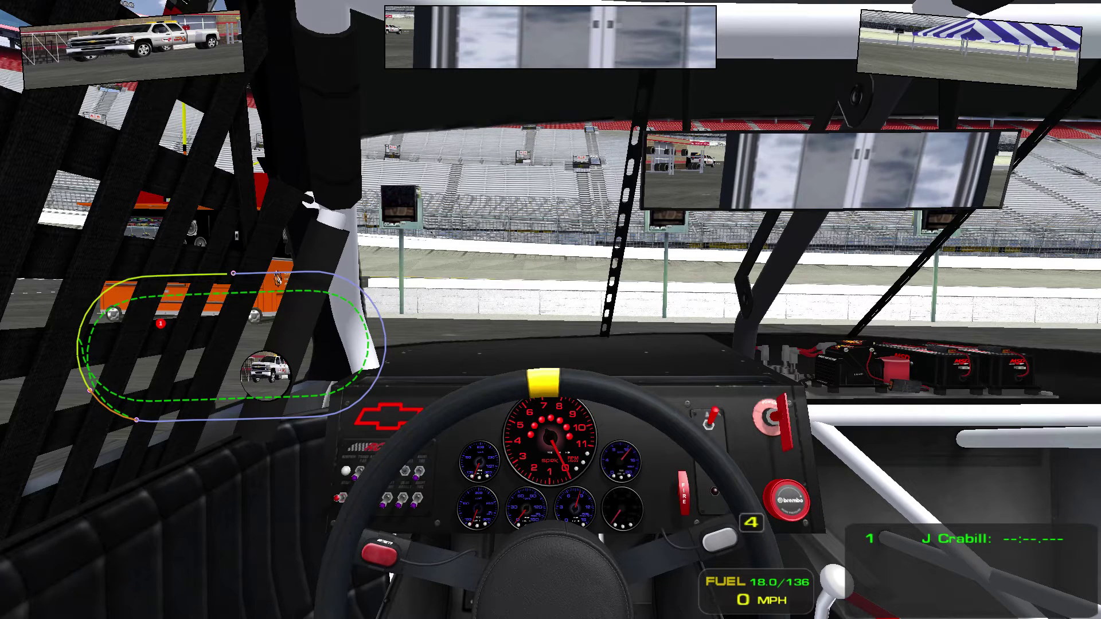
key("ctrl+m")
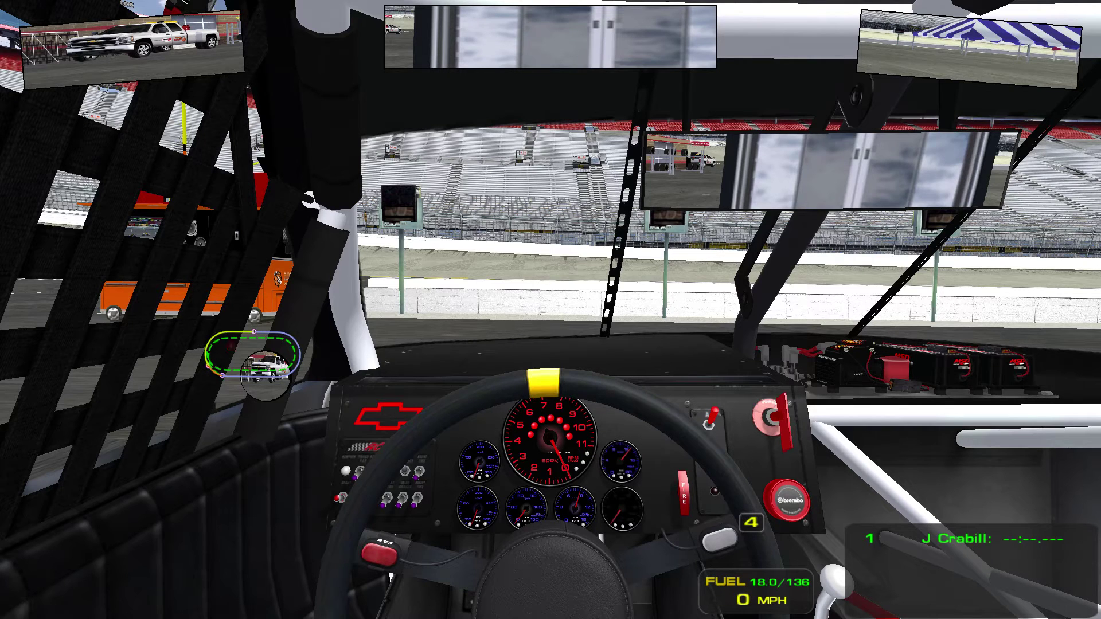
key("m")
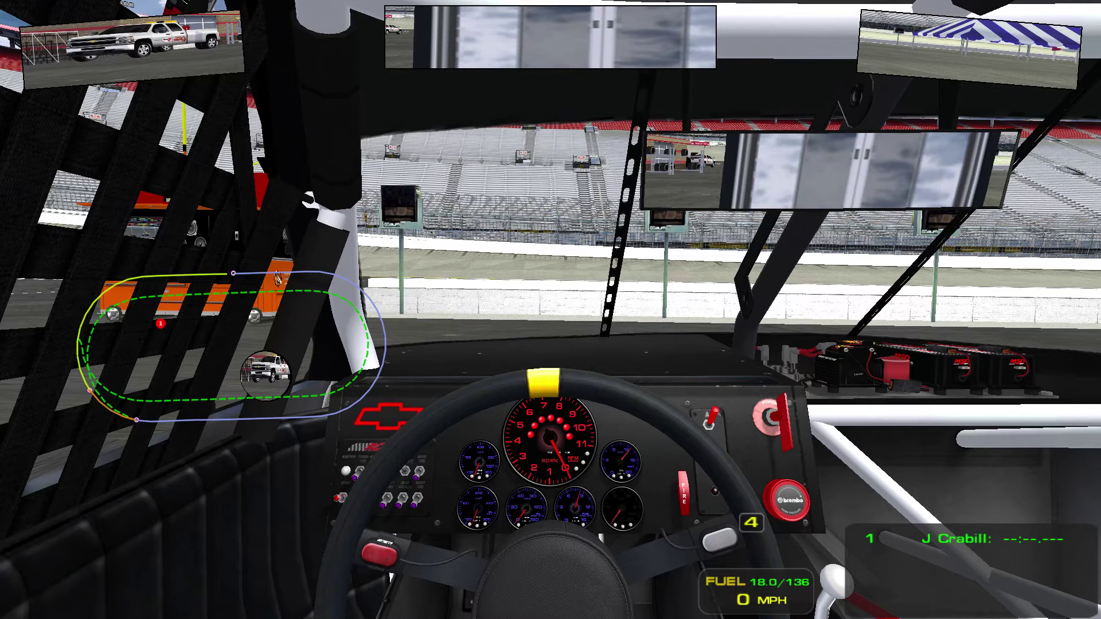
key("ctrl+d")
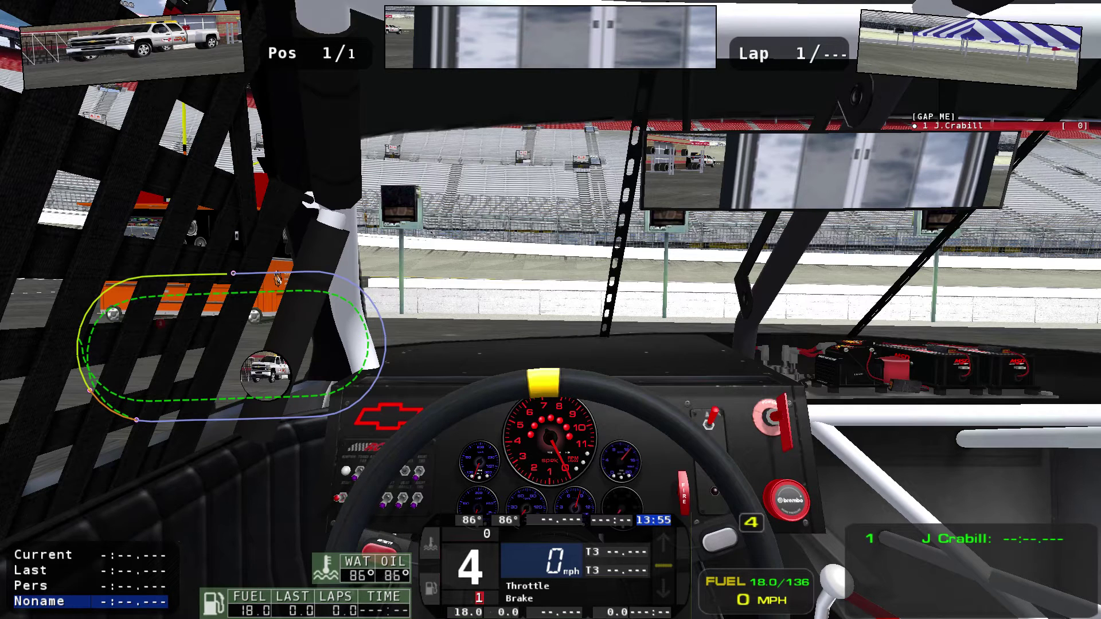
- Open the Select Object list in the GID menu and examine the show/hide entries for the HUD objects
key("ctrl+m")
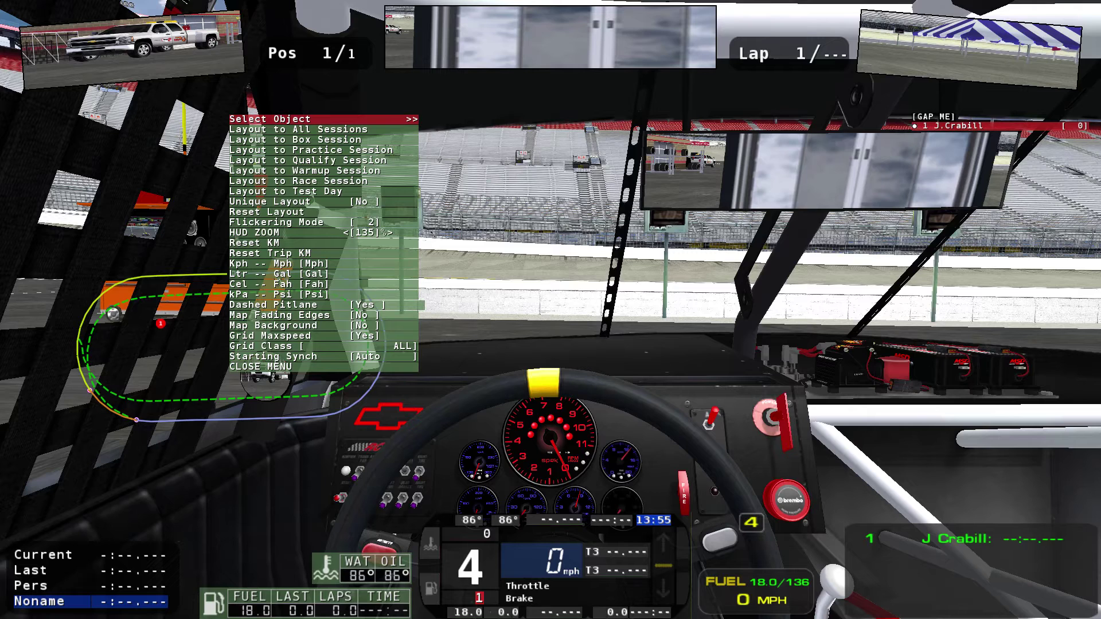
key("Return")
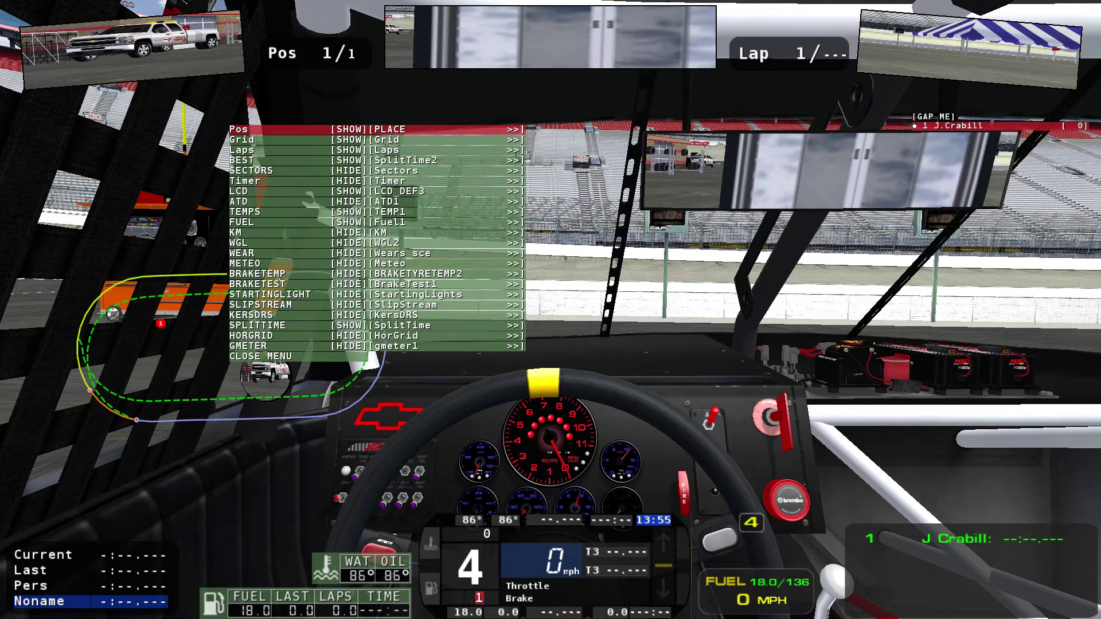
key("Down")
key("Down")
key("Down")
key("Down")
key("Down")
key("Down")
key("Down")
key("Down")
key("Down")
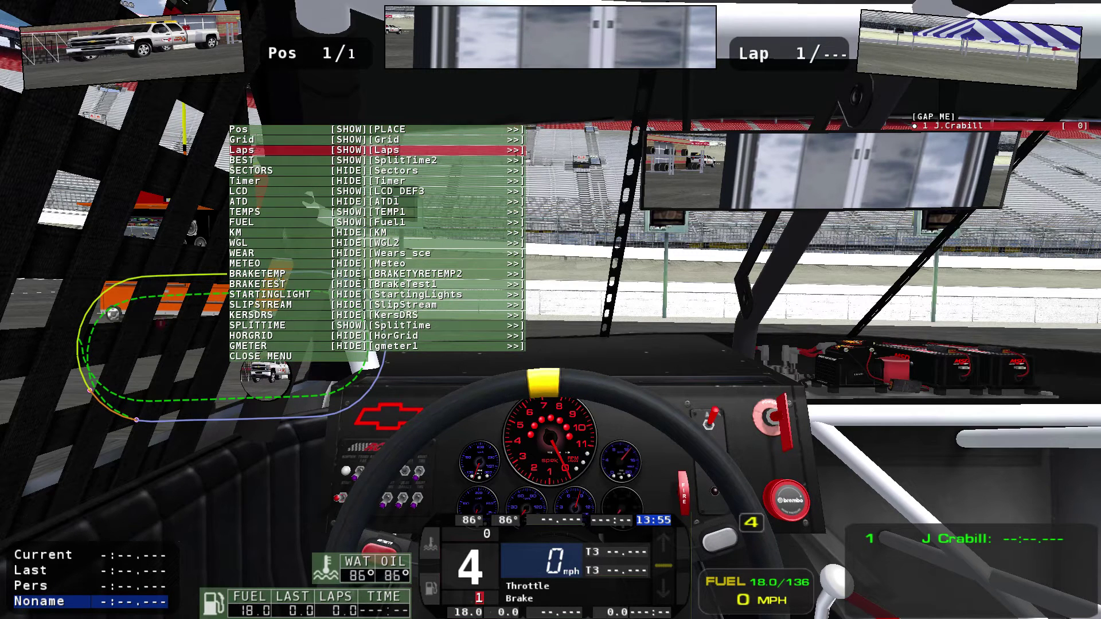
key("Down")
key("Down")
key("Down")
key("Up")
key("Up")
key("Up")
key("Up")
key("Up")
key("Up")
key("Up")
key("Up")
key("Up")
key("Up")
key("Up")
key("Up")
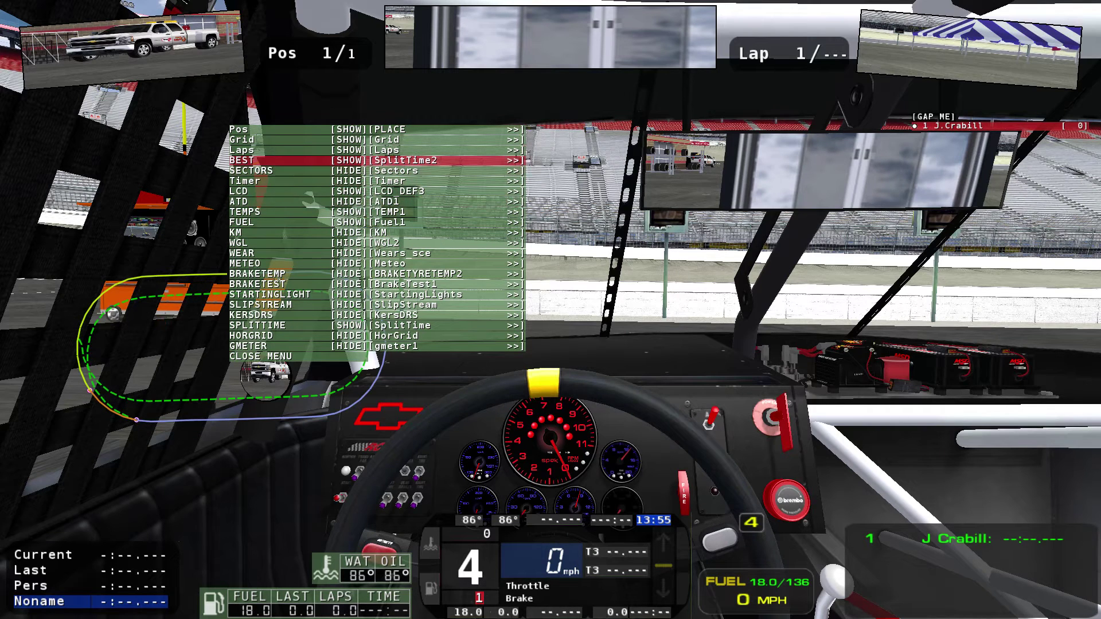
- Select the Pos box, hide and redisplay it, and move it up and to the right beside the centre mirror
key("Return")
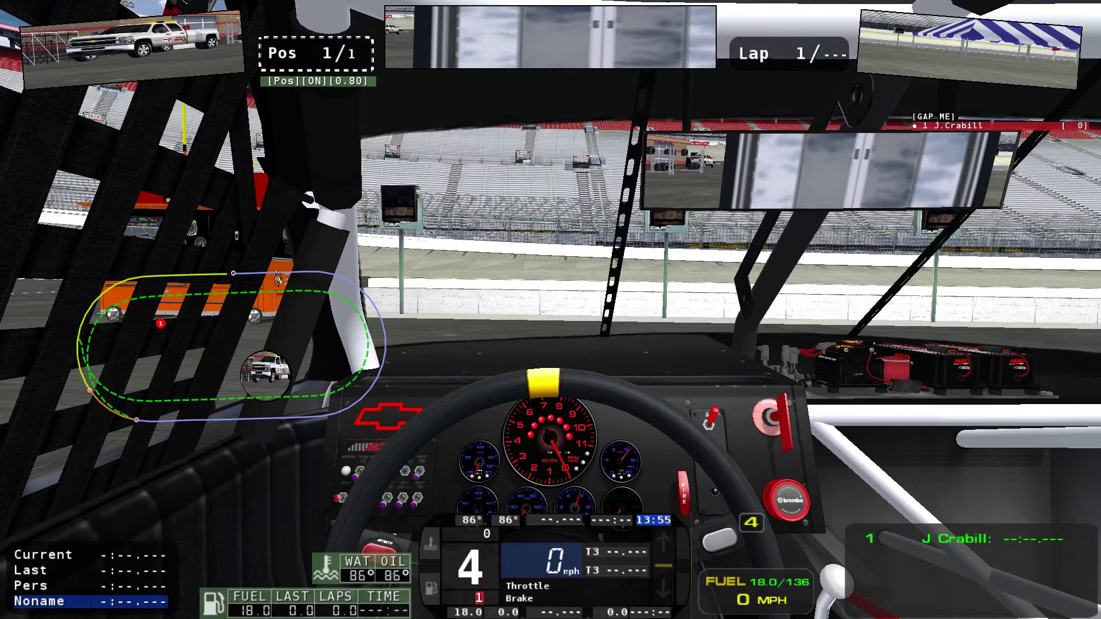
mouse_move(316, 53)
left_mouse_down()
mouse_move(478, 102)
mouse_move(291, 55)
mouse_move(413, 170)
mouse_move(370, 215)
mouse_move(368, 186)
mouse_move(317, 99)
mouse_move(494, 225)
mouse_move(520, 211)
mouse_move(394, 143)
mouse_move(511, 145)
mouse_move(741, 253)
mouse_move(56, 321)
mouse_move(840, 467)
mouse_move(588, 209)
mouse_move(291, 79)
mouse_move(320, 58)
left_mouse_up()
right_click(319, 58)
key("space")
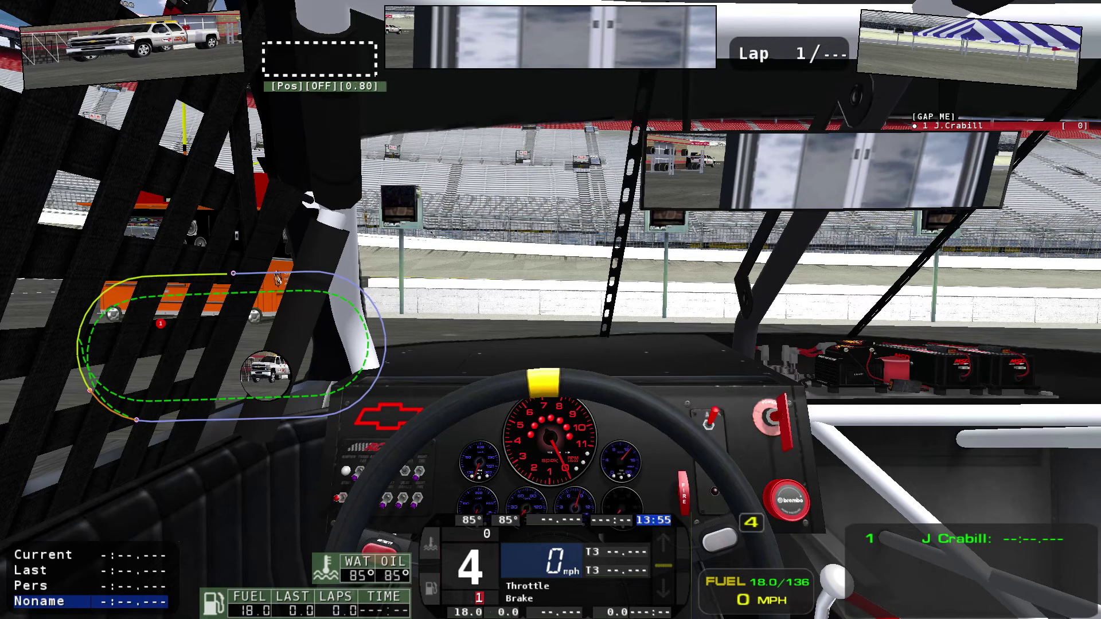
key("Up")
key("Left")
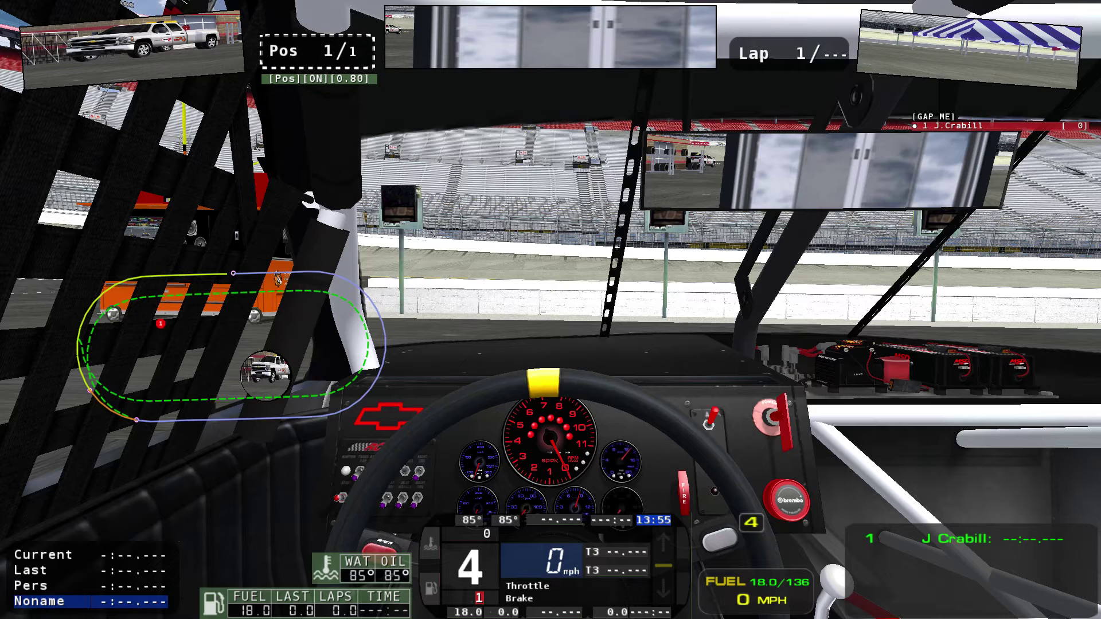
key("Right")
key("Up")
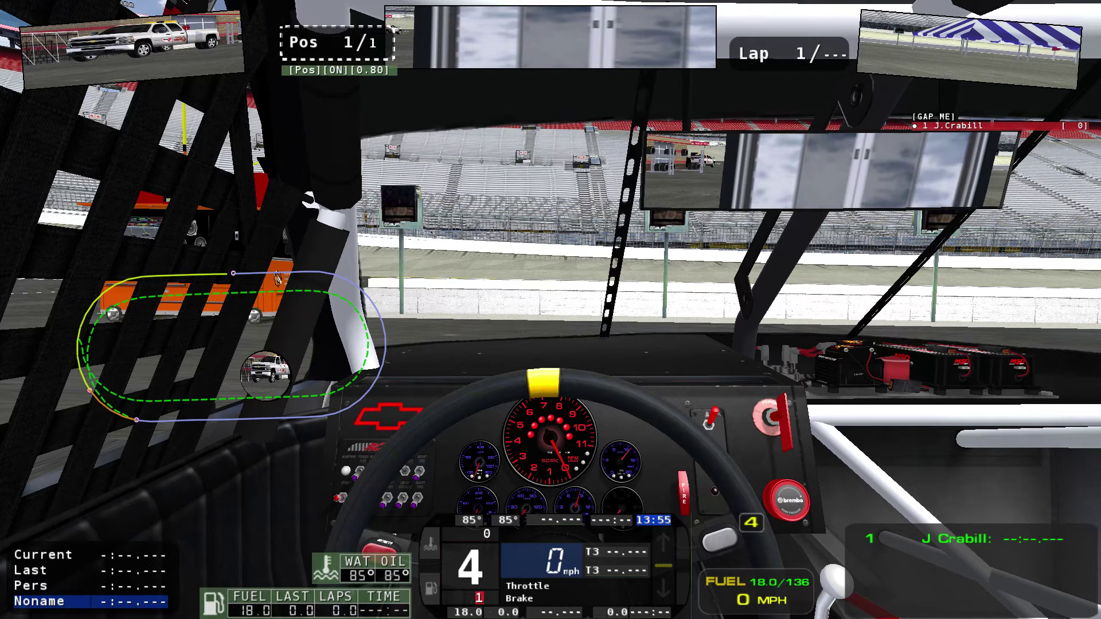
- Select the Grid box and shift it slightly down and to the right of its original place
key("Tab")
key("Left")
key("Up")
key("Left")
key("Down")
key("Right")
key("Up")
key("Return")
key("Right")
key("Return")
key("Right")
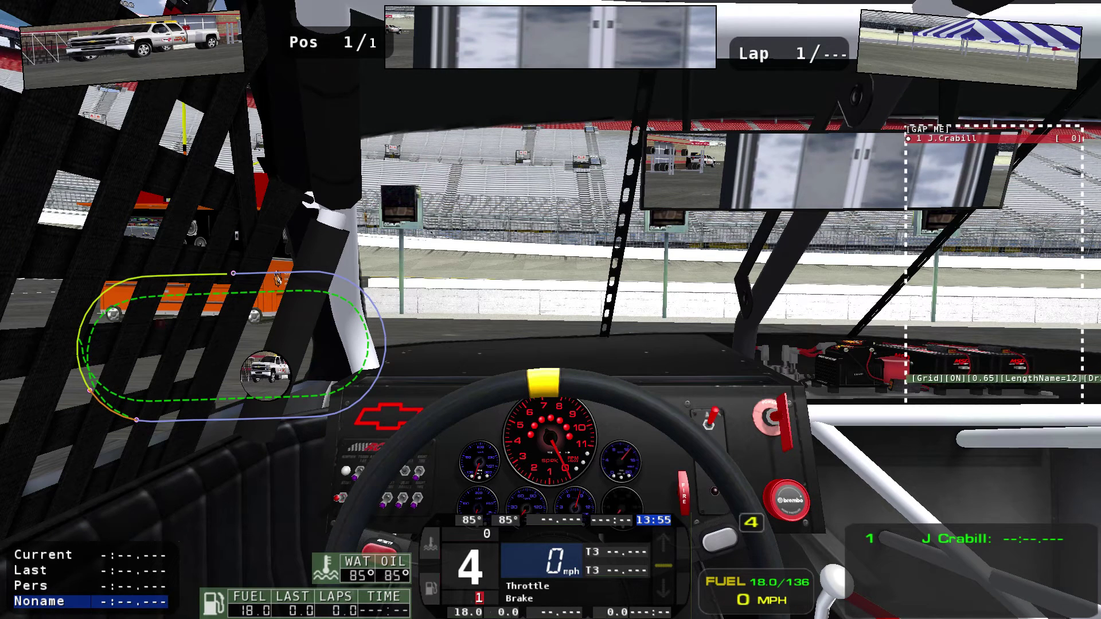
key("Left")
key("Up")
key("Left")
key("Down")
key("Up")
key("Up")
key("Right")
key("Right")
key("Right")
key("Right")
key("Right")
key("Right")
key("Right")
key("Right")
key("Right")
key("Right")
key("Right")
key("Right")
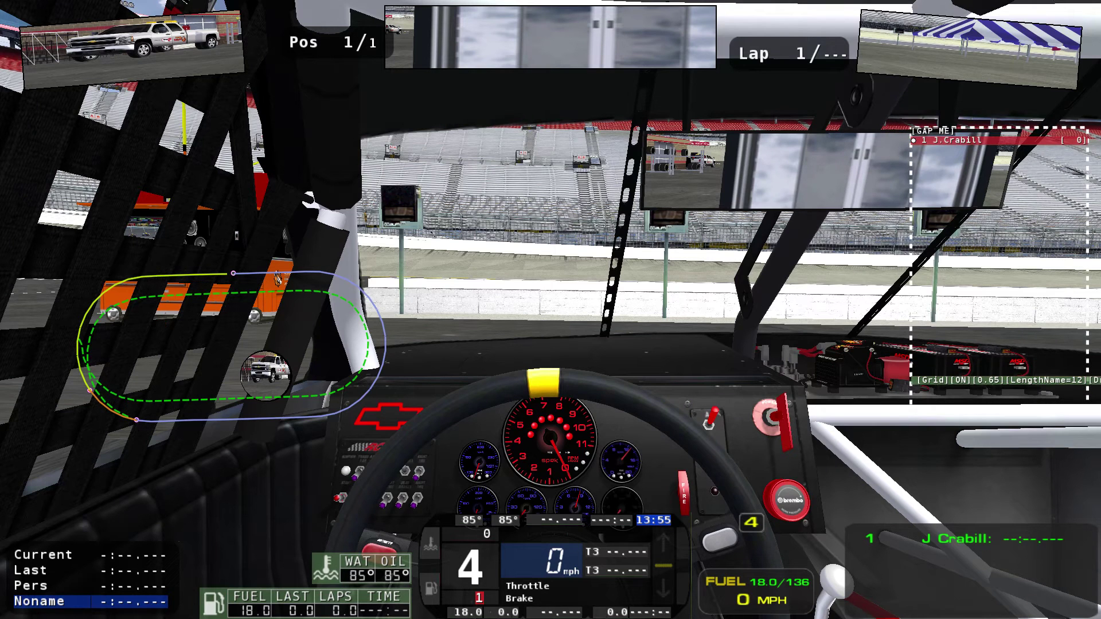
key("Left")
key("Up")
key("Right")
key("Down")
key("Right")
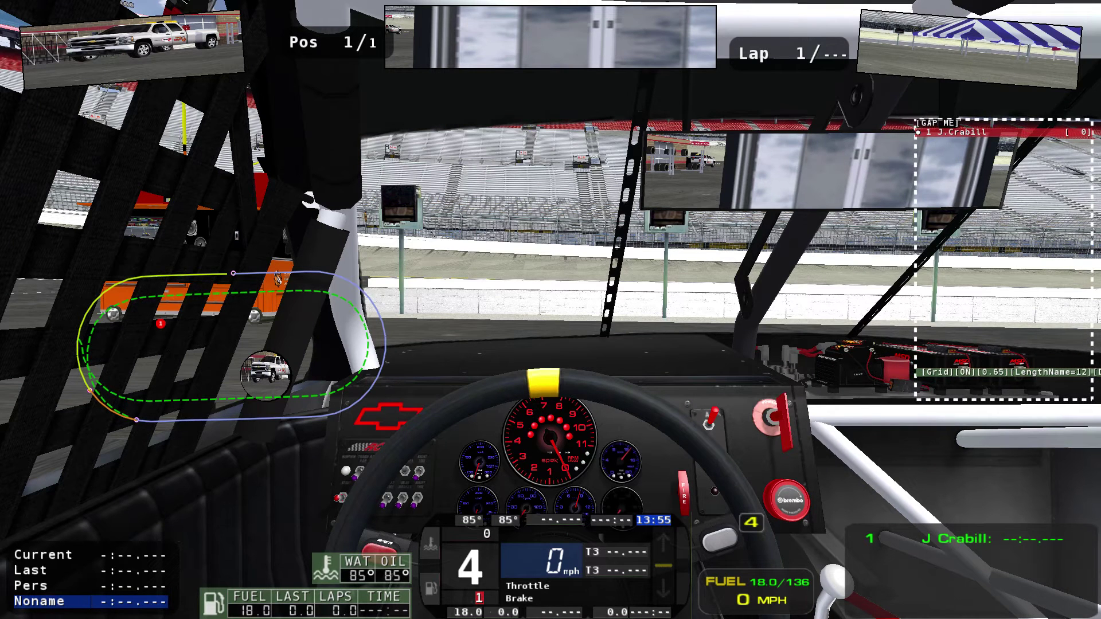
- Select the Laps box and move it slightly up and to the left, beside the centre mirror
key("Tab")
key("Down")
key("Down")
key("Down")
key("Left")
key("Up")
key("Up")
key("Right")
key("Up")
key("Right")
key("Up")
key("Up")
key("Up")
key("Up")
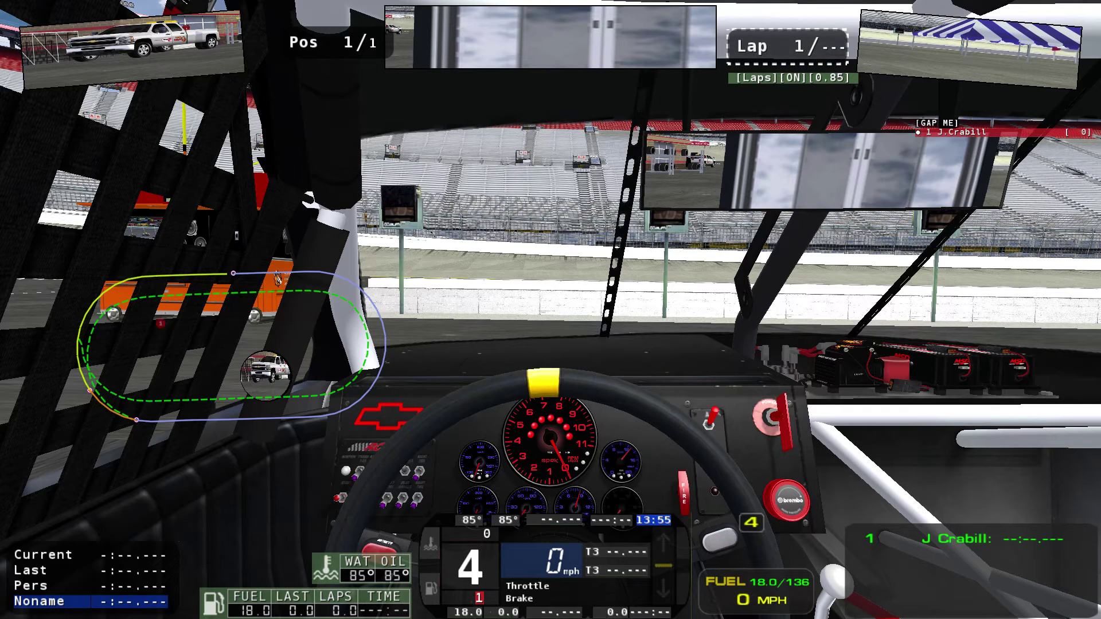
- Select the Sectors box, display it and hide it again
key("space")
key("Tab")
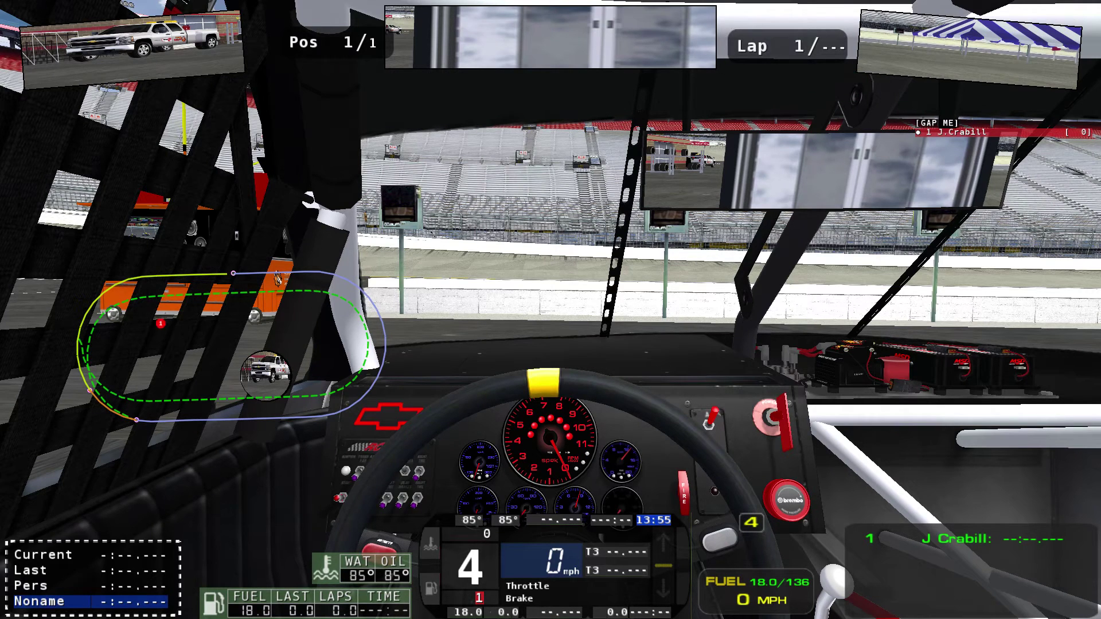
key("Tab")
key("space")
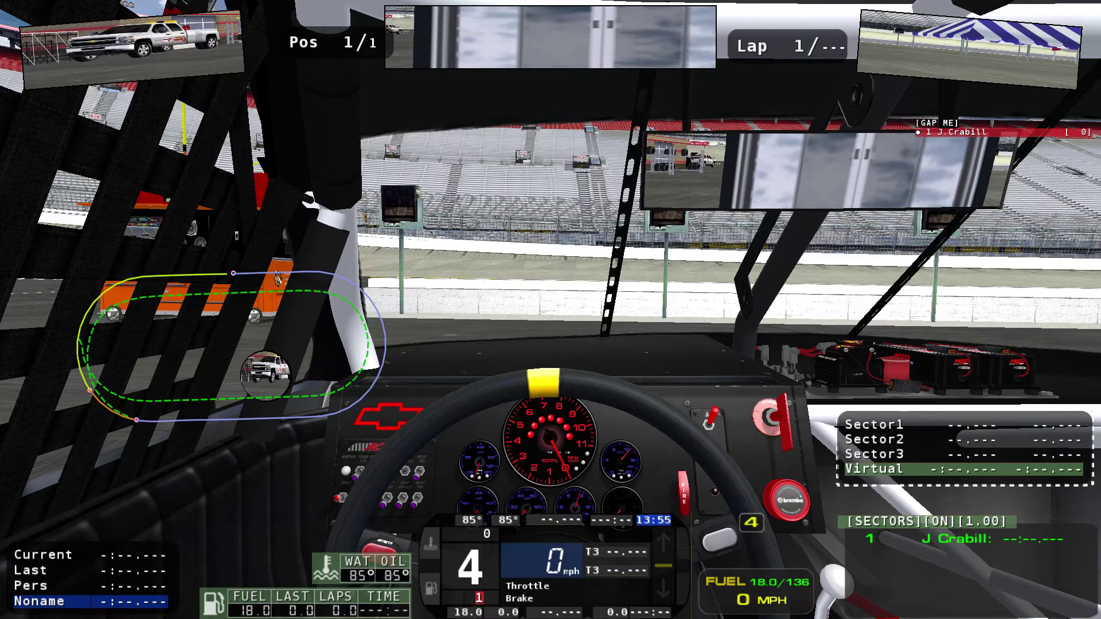
key("space")
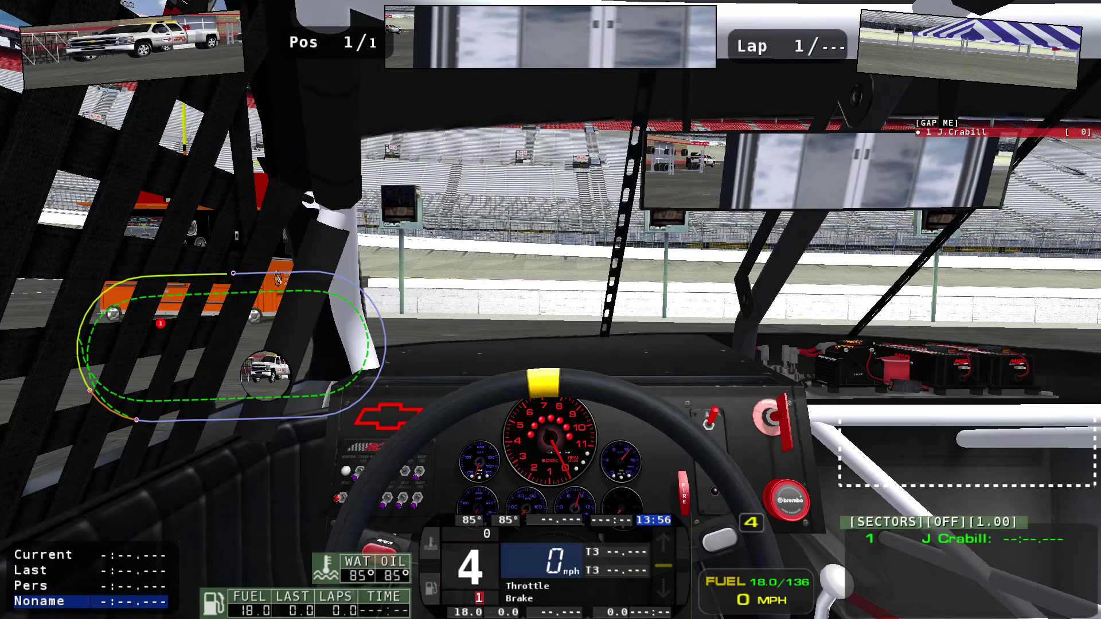
- Display the ATD box, move it down and to the right just above the steering wheel, and hide it again
key("Tab")
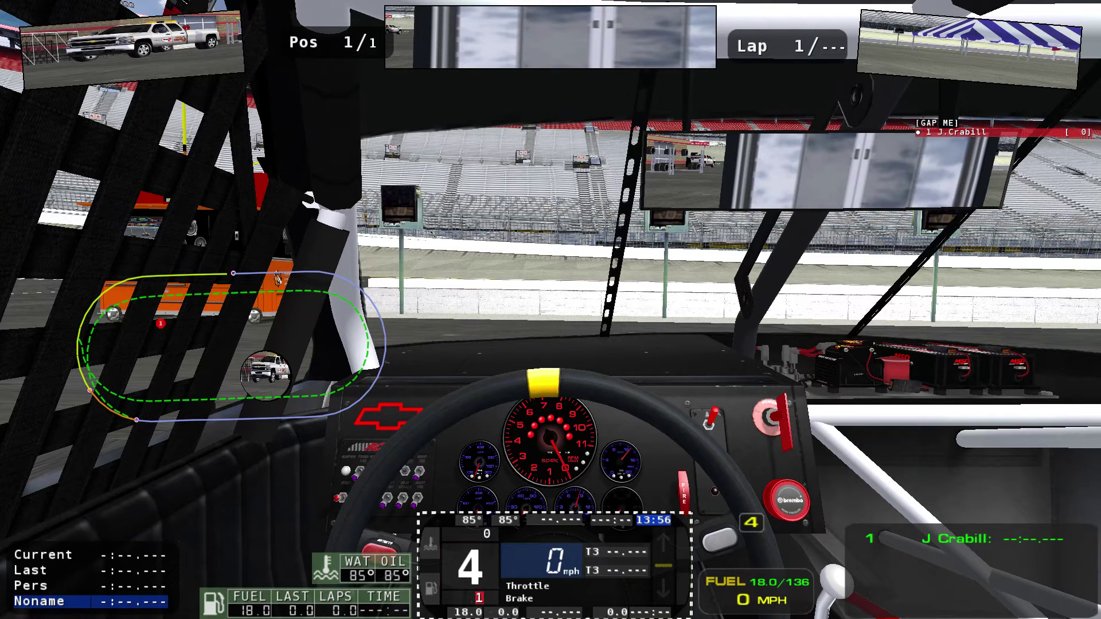
key("Tab")
key("space")
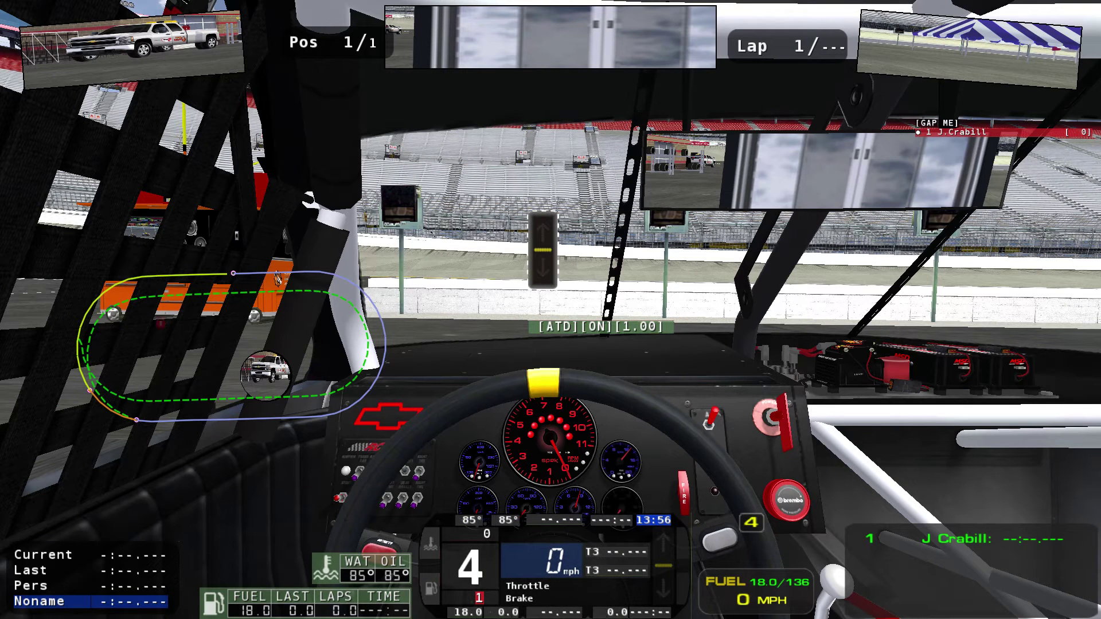
left_click_drag(543, 250, 599, 309)
key("space")
key("Down")
key("space")
key("space")
left_click_drag(601, 318, 588, 335)
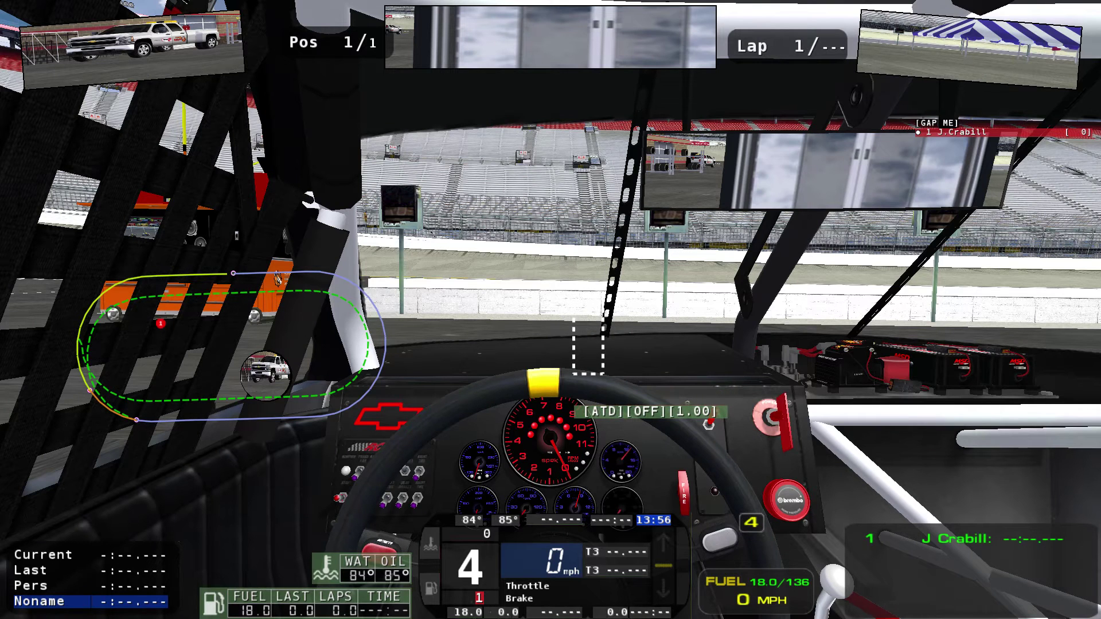
- Move the Fuel box slightly up and to the right over the temperature box, and place the hidden box selected after it just below
key("Down")
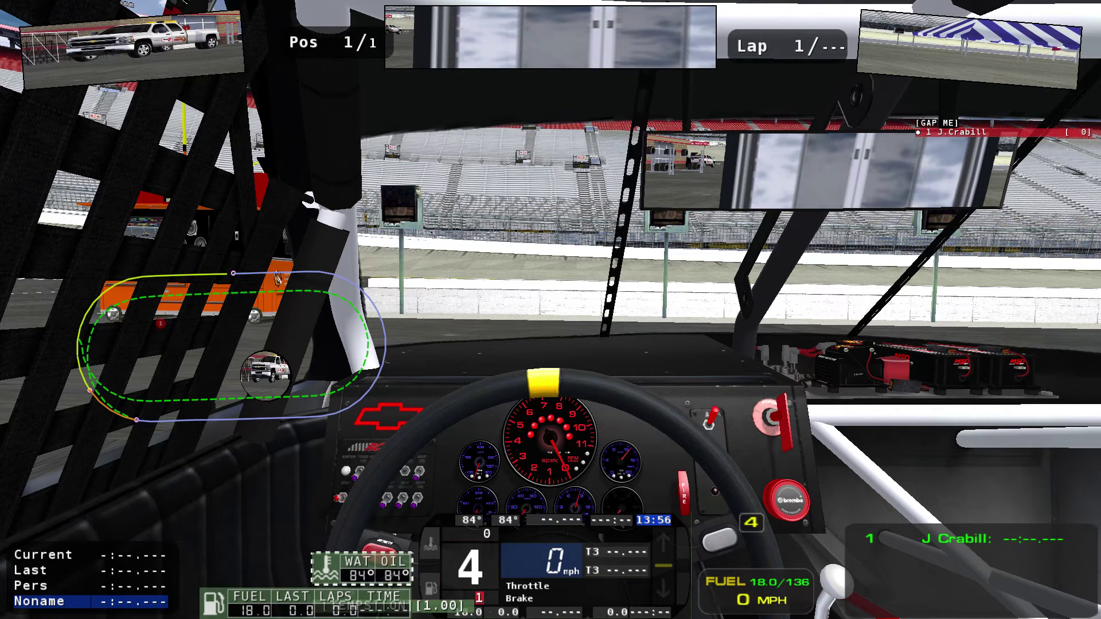
key("Down")
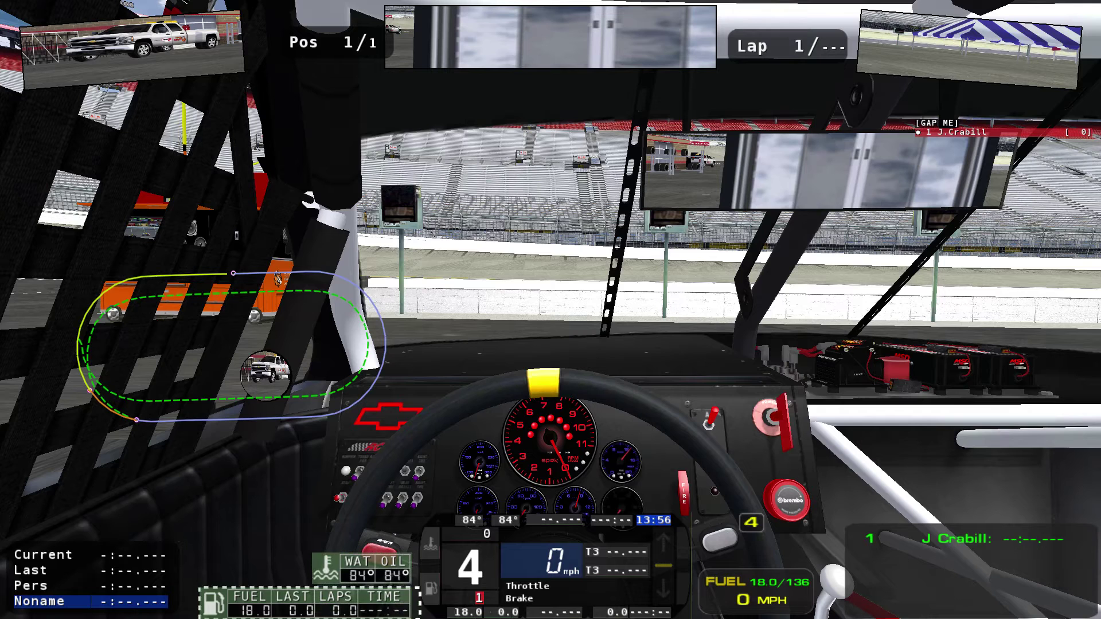
left_click_drag(306, 603, 331, 571)
key("Down")
left_click_drag(516, 388, 399, 551)
key("Down")
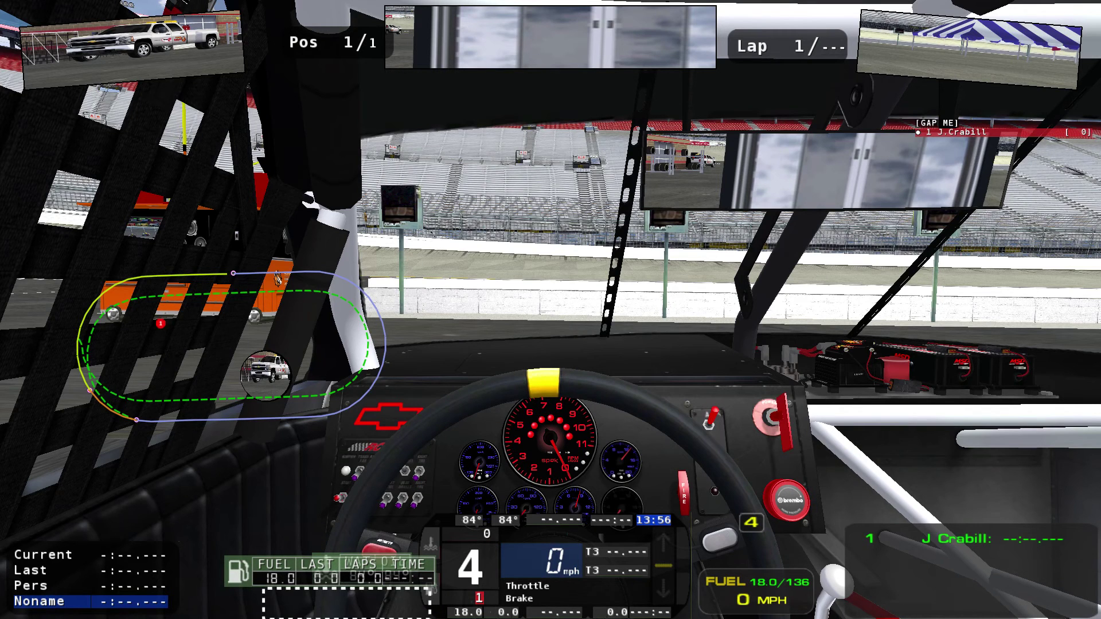
- Select the hidden METEO box, move it down and slightly to the right onto the dashboard, and finish editing the boxes
key("Down")
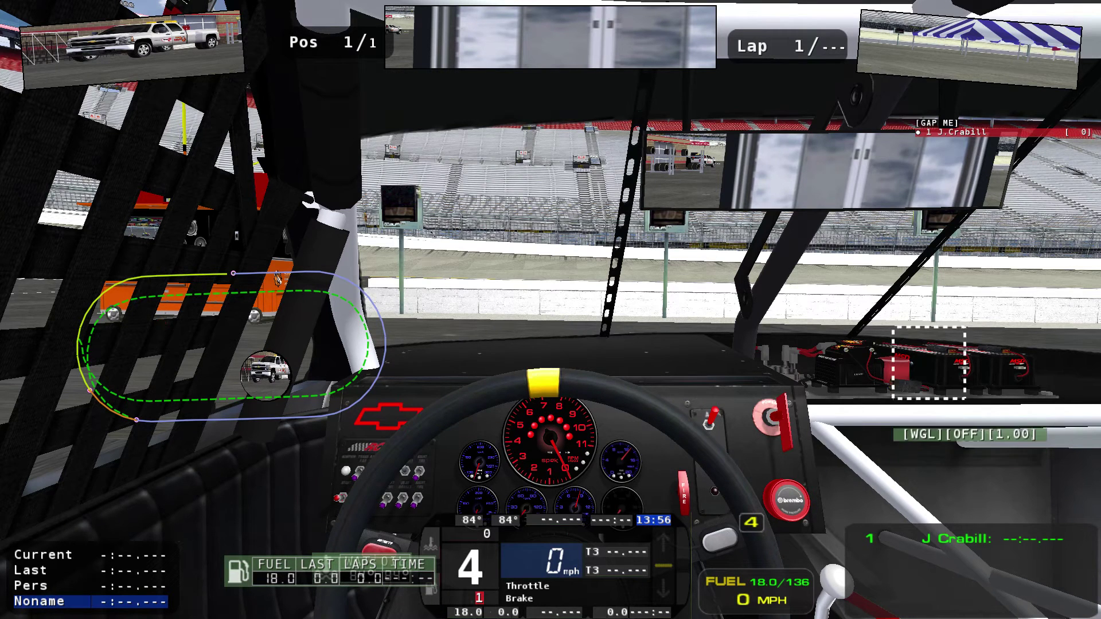
key("Down")
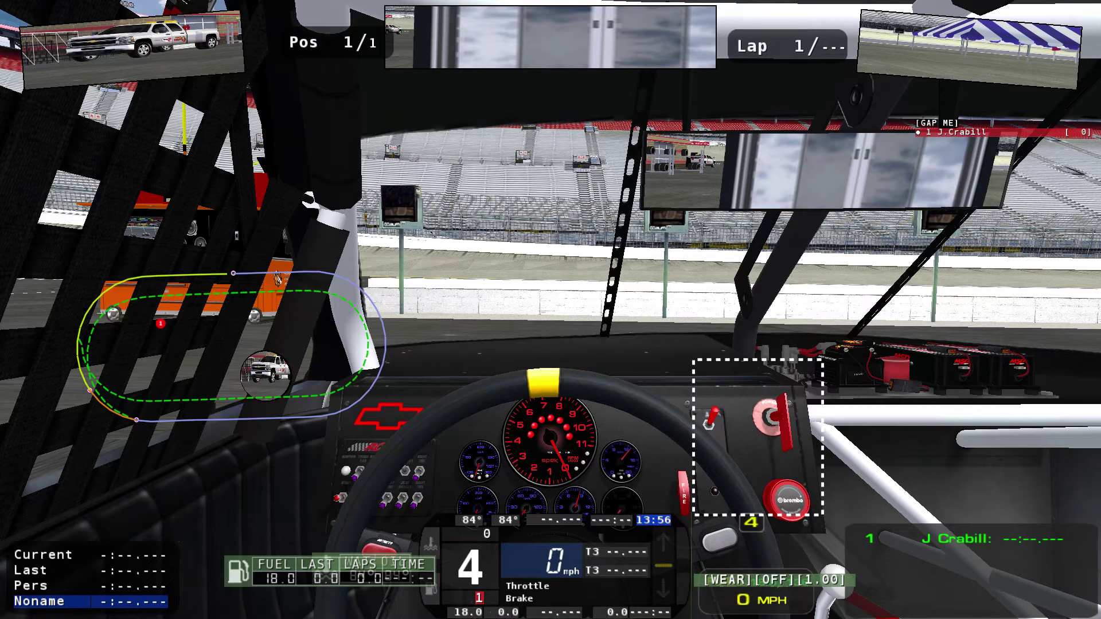
key("Down")
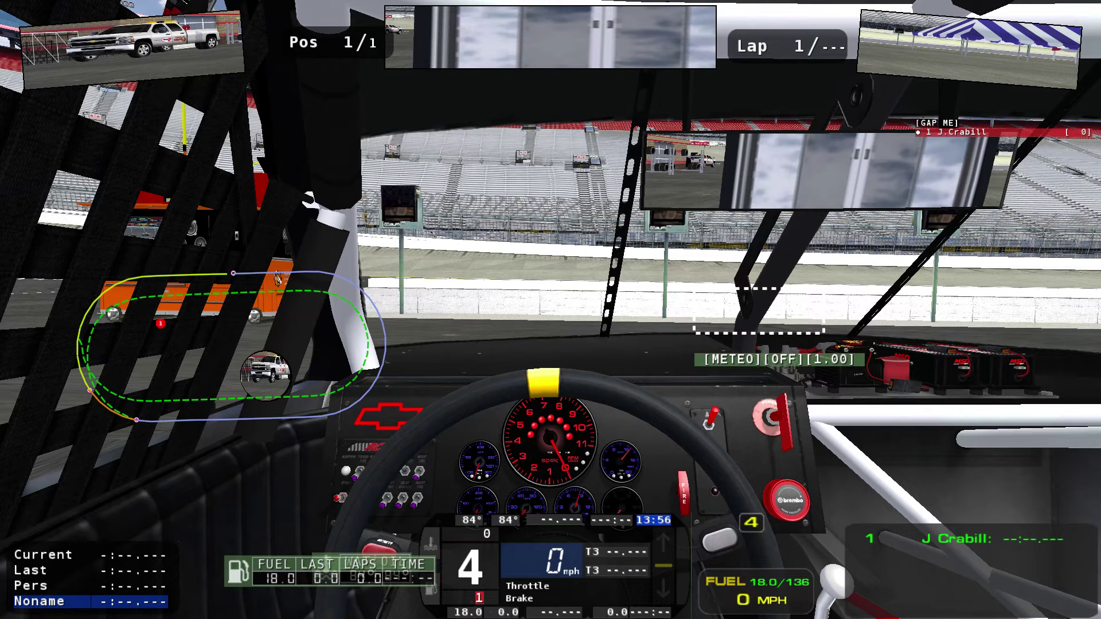
left_click_drag(762, 311, 831, 346)
key("Left")
key("Left")
key("Left")
key("Left")
key("Left")
key("Left")
key("Left")
key("Left")
key("Left")
key("Left")
key("Down")
key("Down")
key("Down")
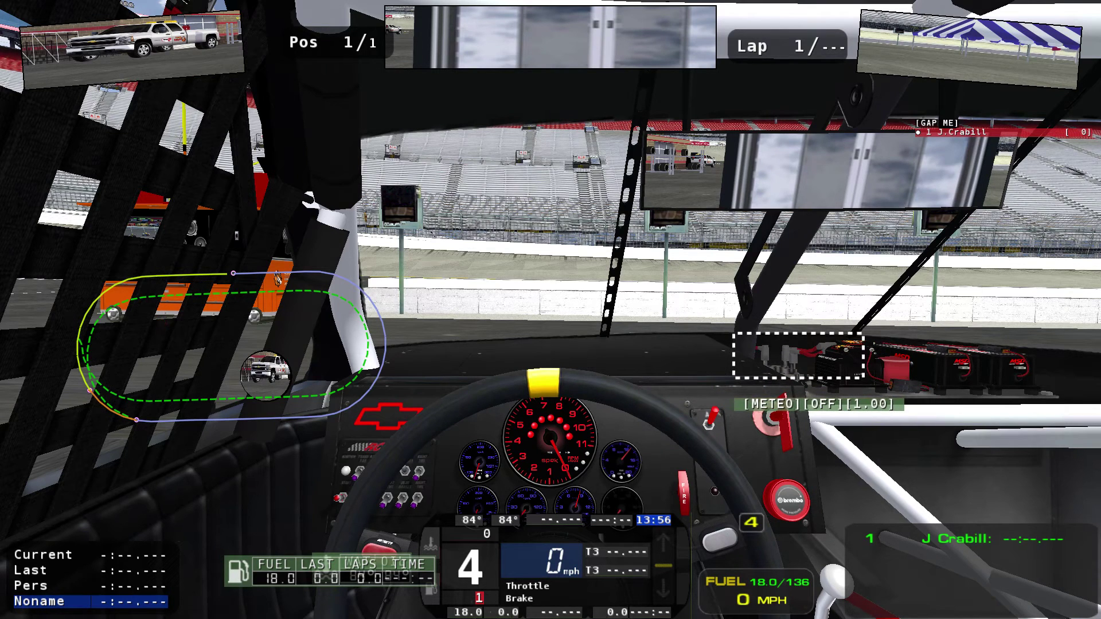
key("Escape")
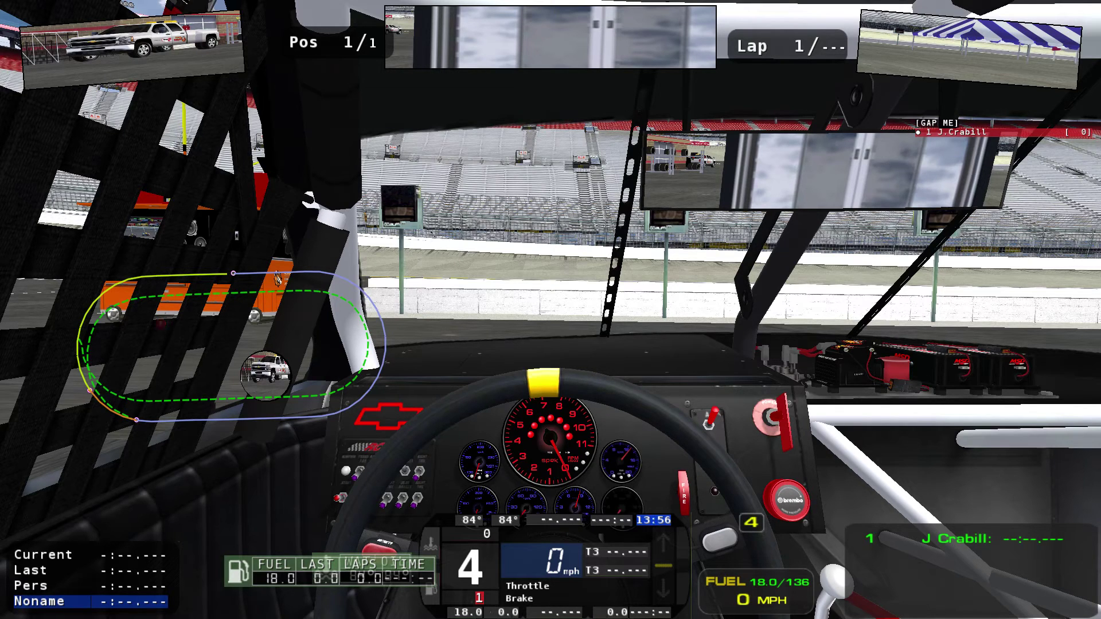
- Open the GID menu and examine the entries for assigning the layout to the box, practice, qualify, warmup and race sessions
key("ctrl+m")
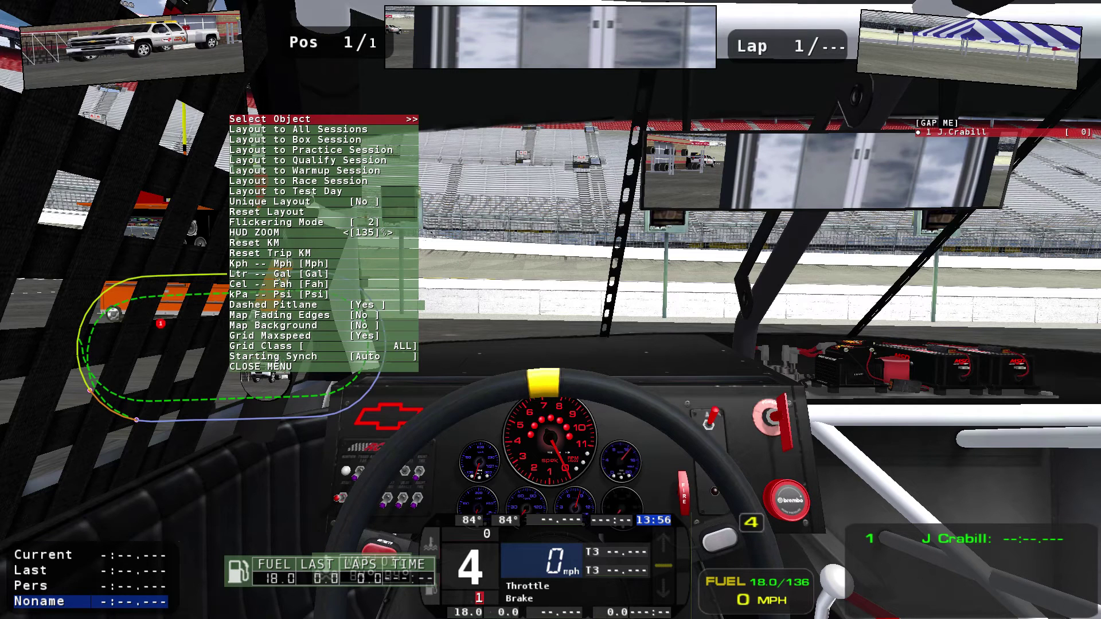
key("Down")
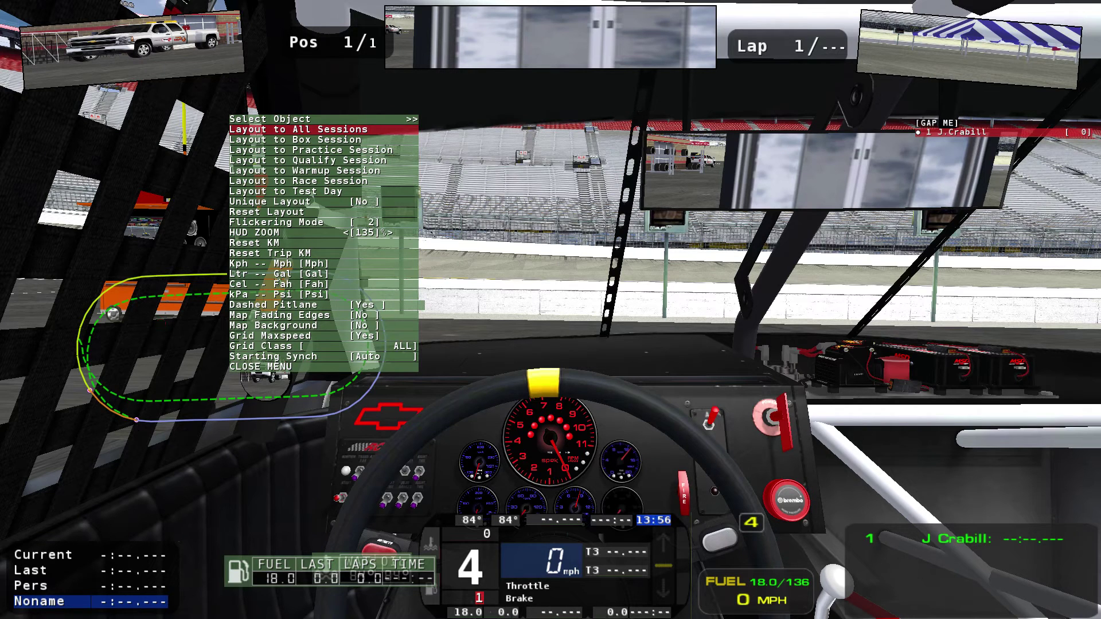
key("Up")
key("Down")
key("Down")
key("Down")
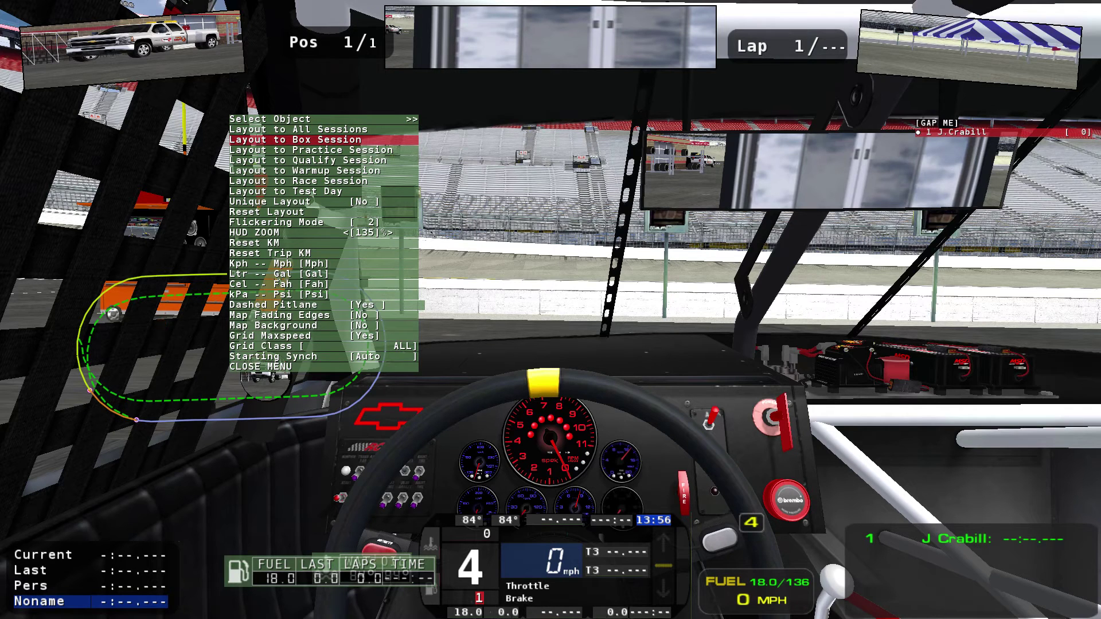
key("Down")
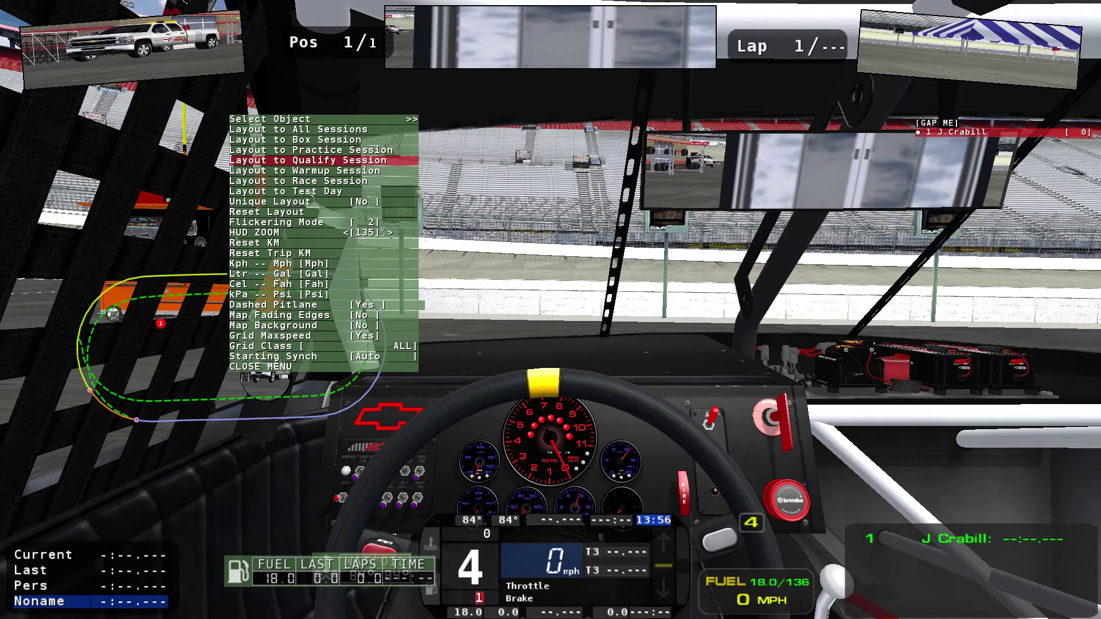
key("Down")
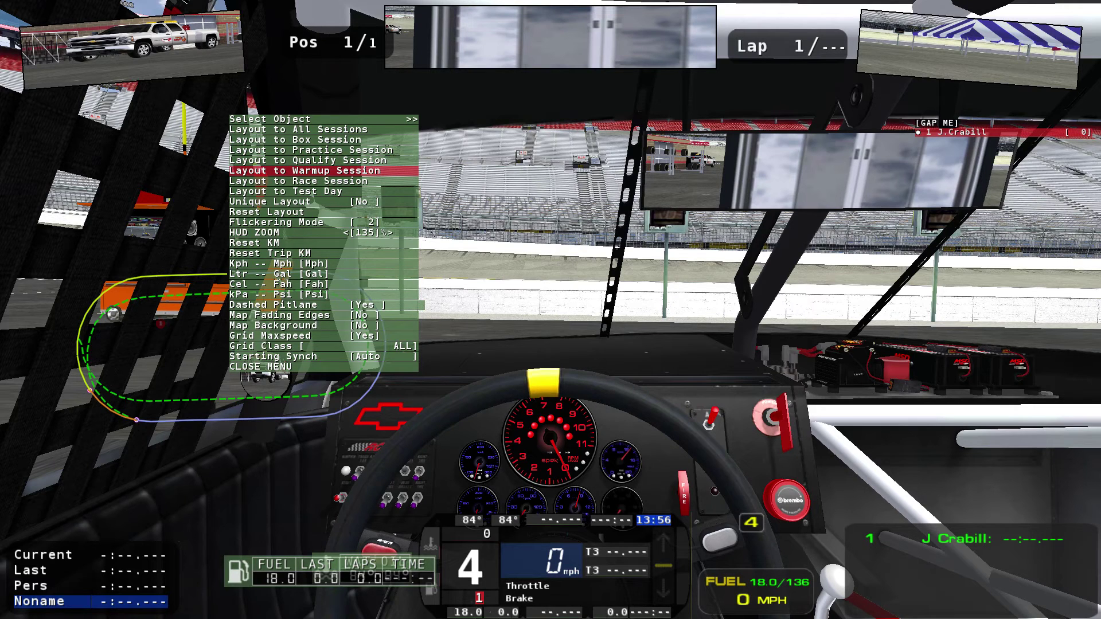
key("Up")
key("Up")
key("Down")
key("Down")
key("Down")
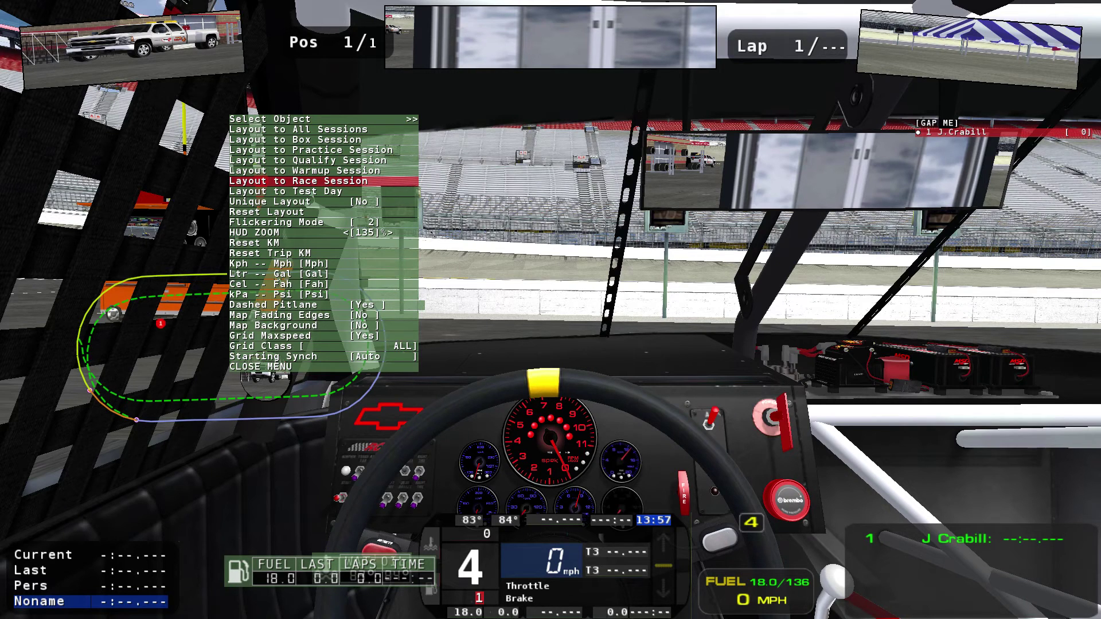
- Apply the current HUD layout to all sessions and close the GID menu
key("Up")
key("Up")
key("Up")
key("Up")
key("Up")
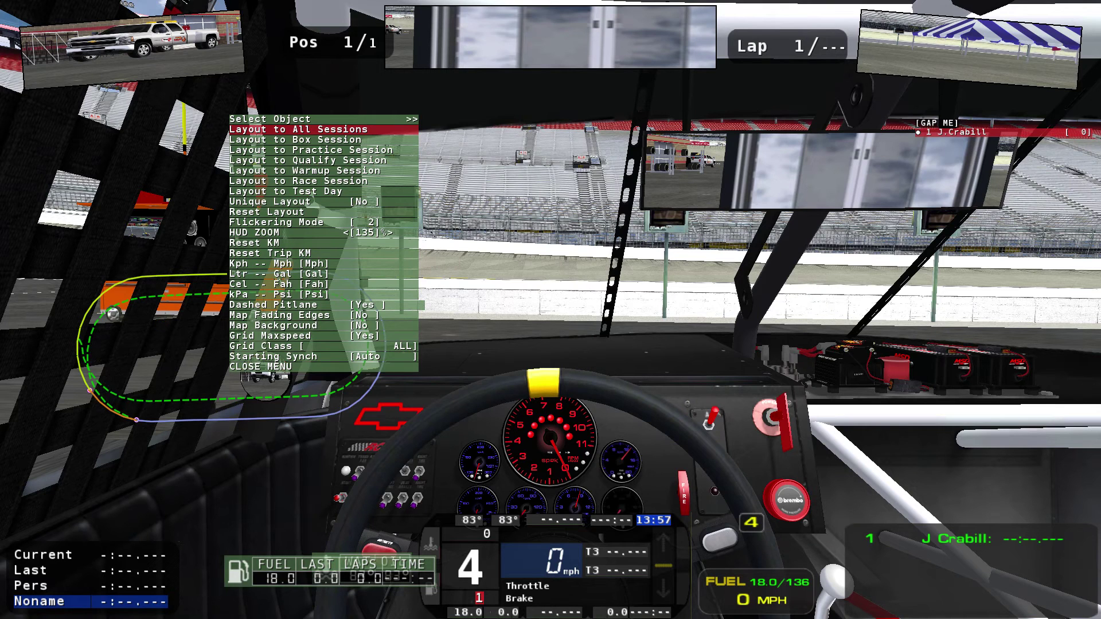
key("Return")
key("Escape")
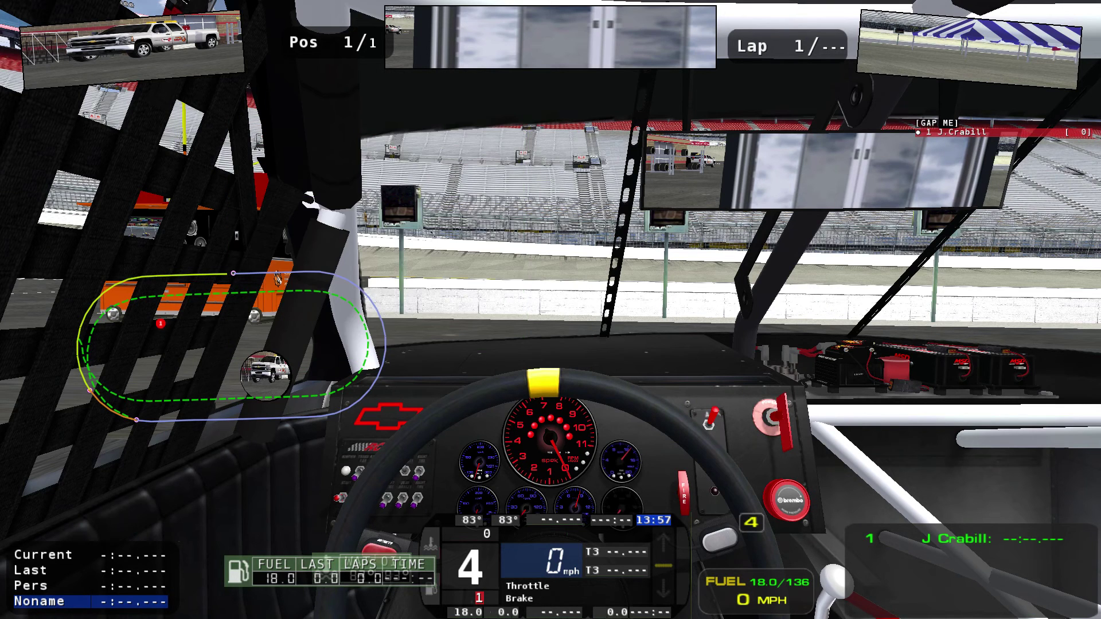